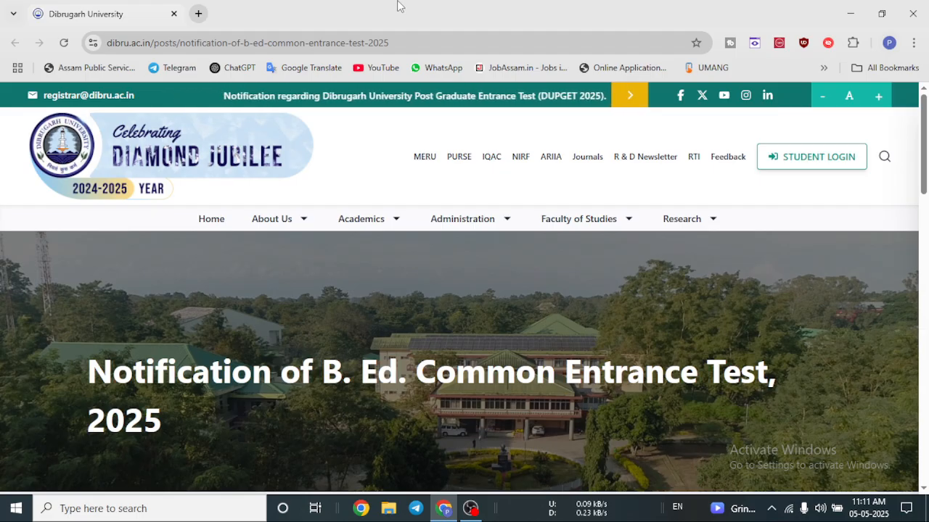
Step: In a new tab, search Google for 'dibrugarh university' via the address-bar suggestion
click(198, 14)
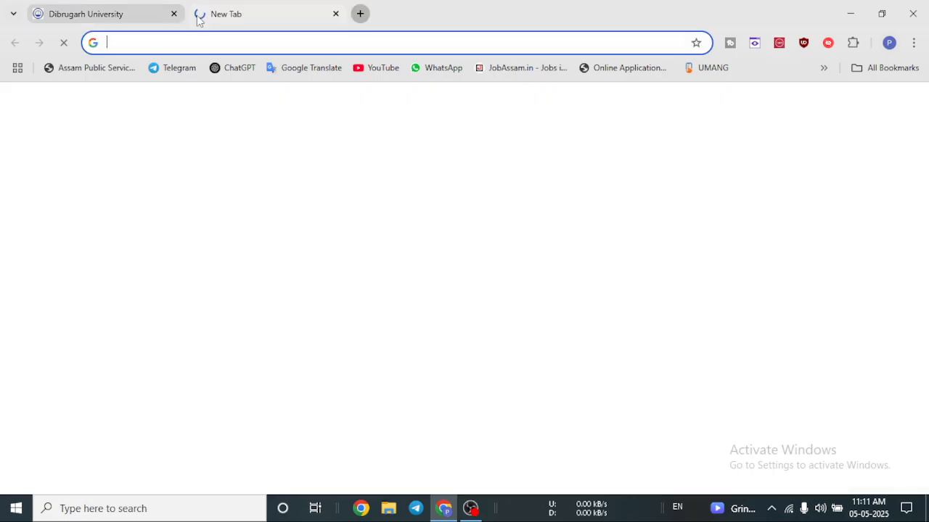
text(dibrugarh university)
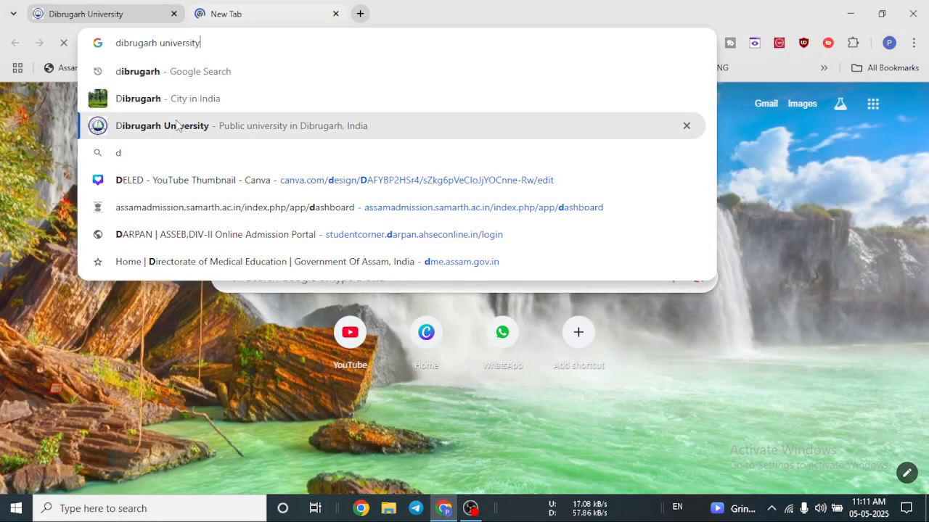
click(175, 125)
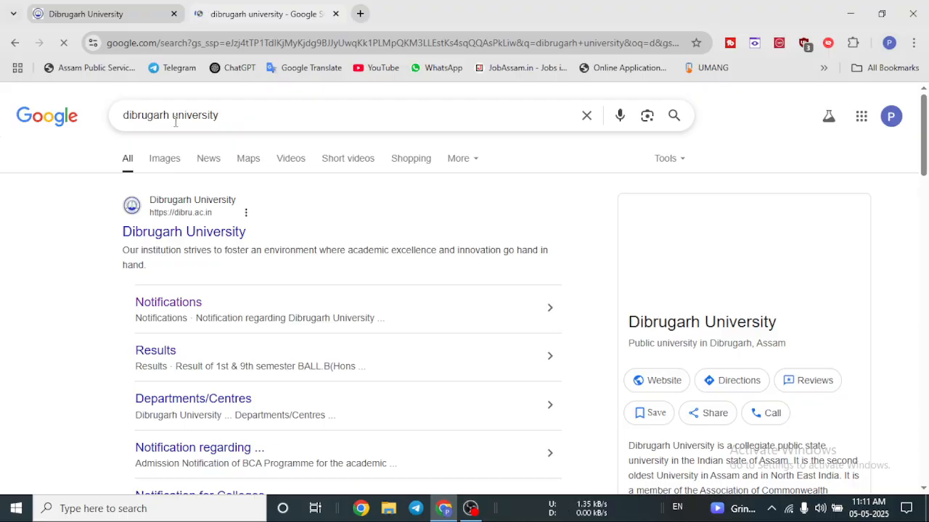
Step: From dibru.ac.in, open the B. Ed. CET 2025 notice and follow its apply-online link
click(171, 240)
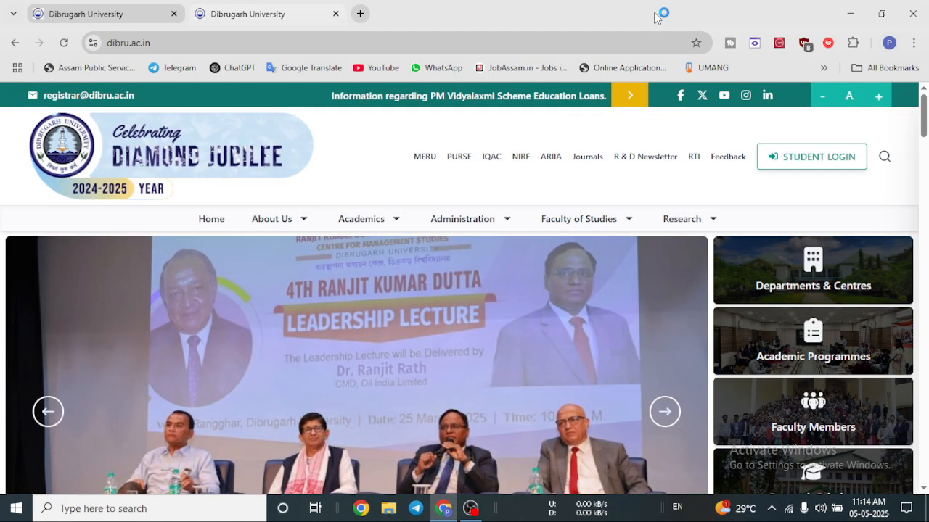
drag(924, 116, 926, 176)
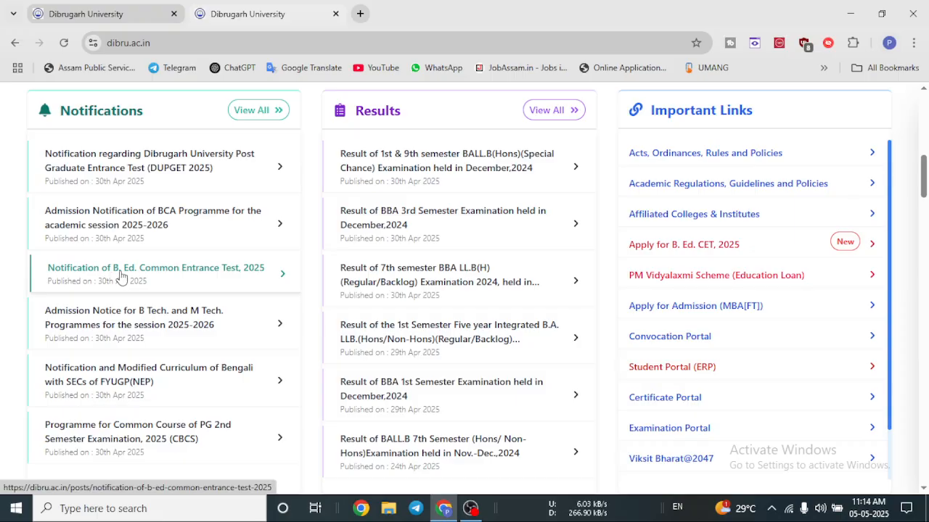
click(282, 278)
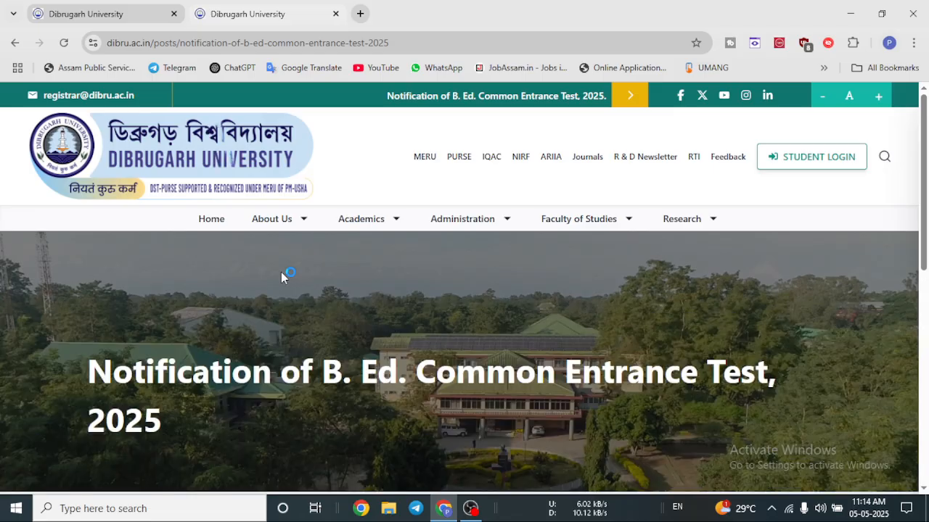
scroll(926, 192, down, 2)
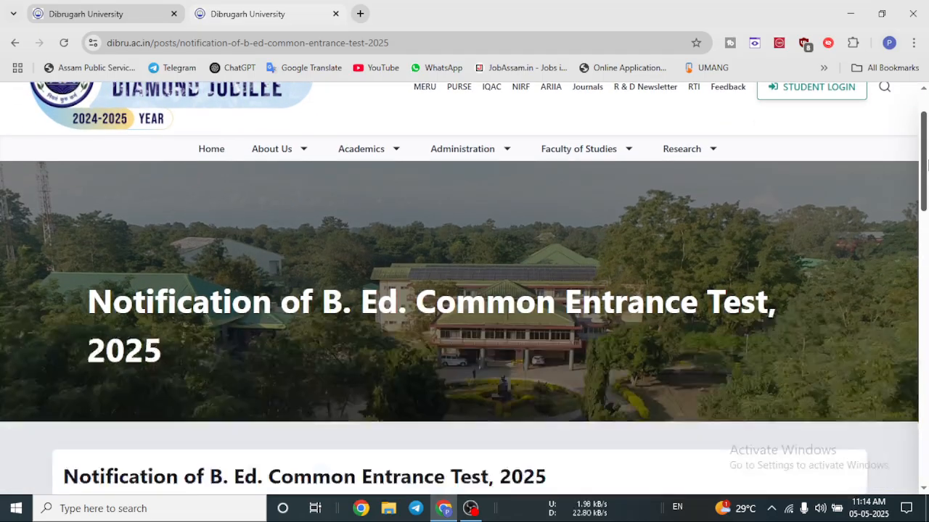
scroll(926, 192, down, 2)
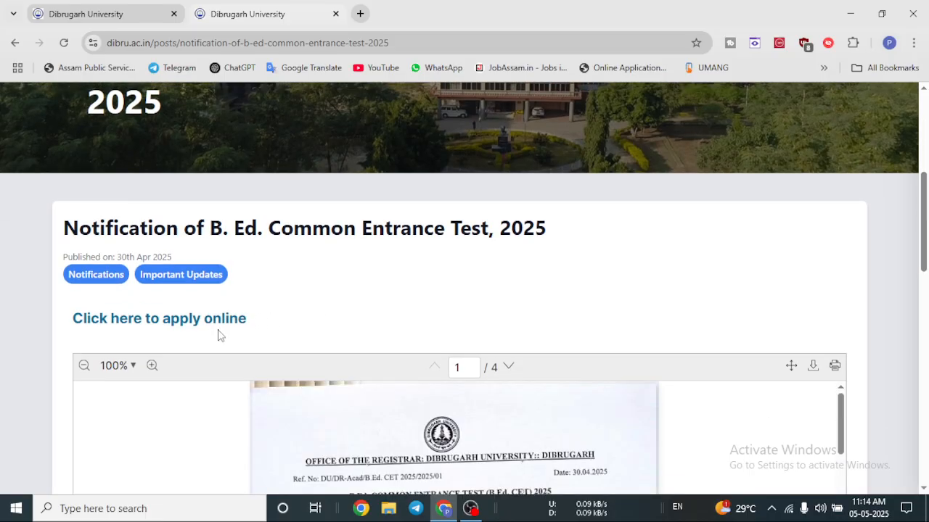
click(165, 319)
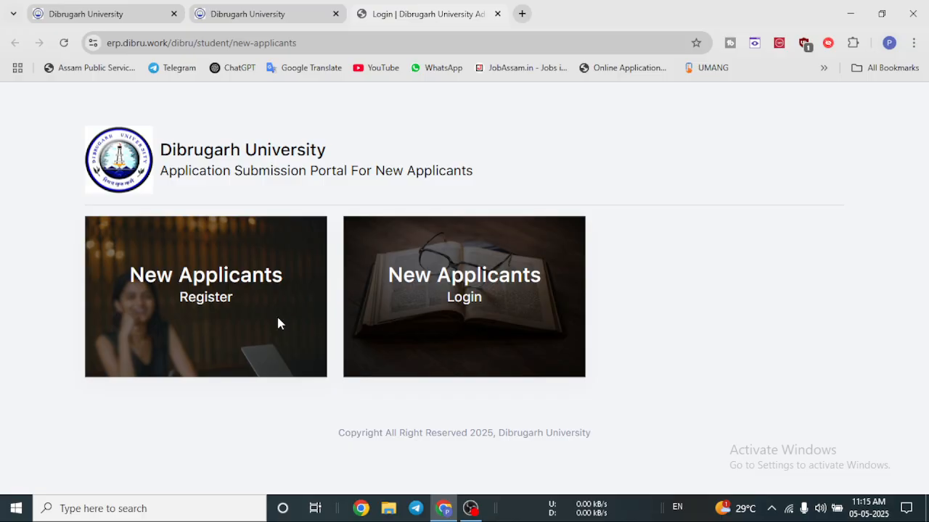
Step: Start New Applicant registration and fill in the applicant's name and phone number
click(211, 302)
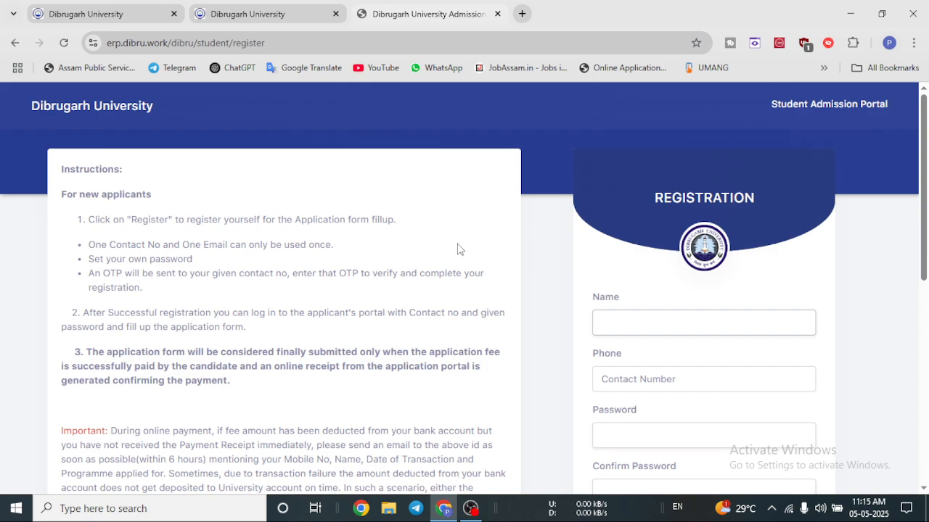
drag(926, 167, 926, 223)
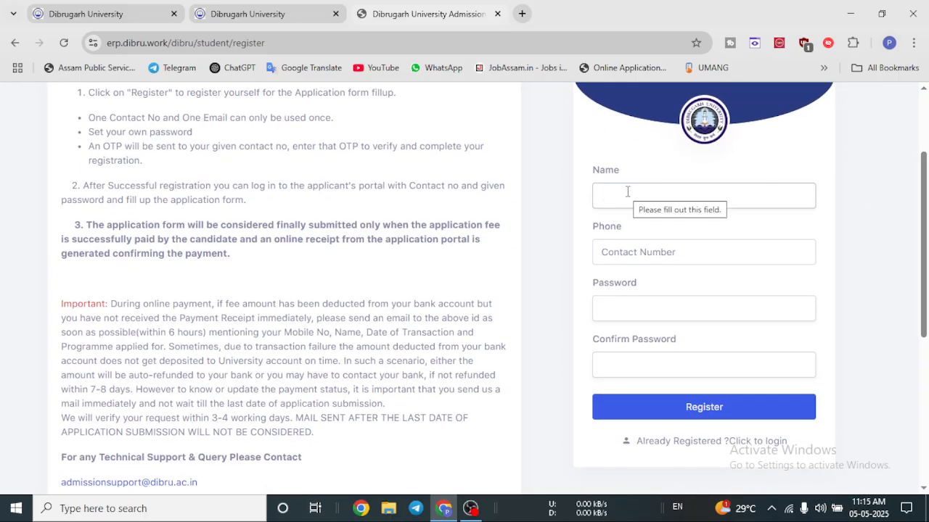
click(627, 191)
key(ctrl+v)
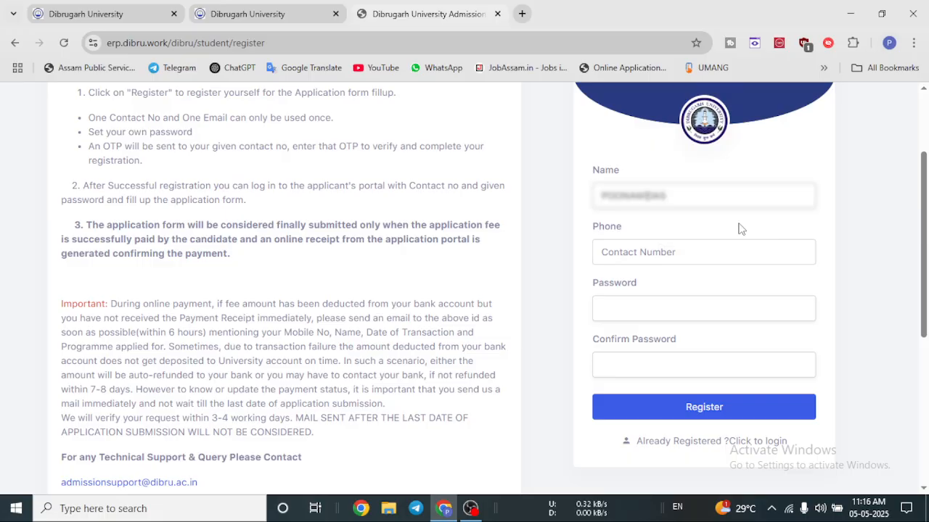
click(631, 252)
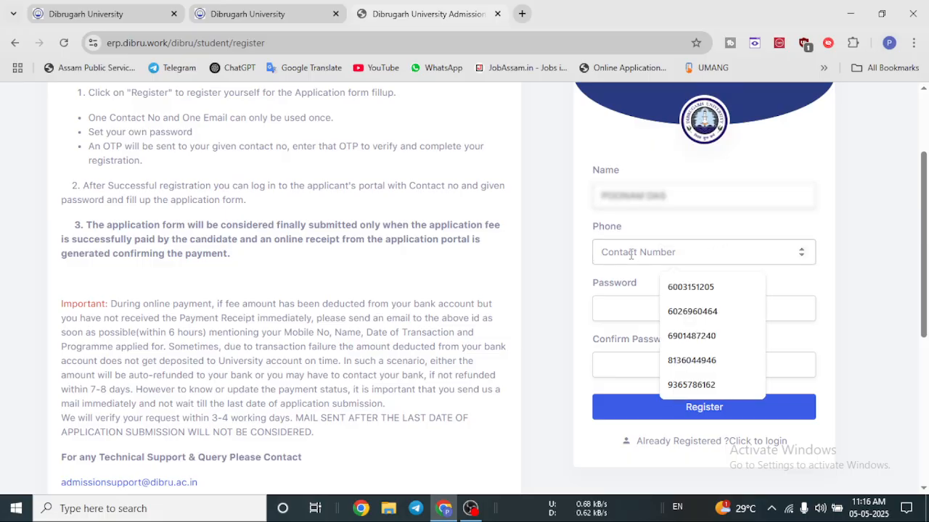
click(501, 269)
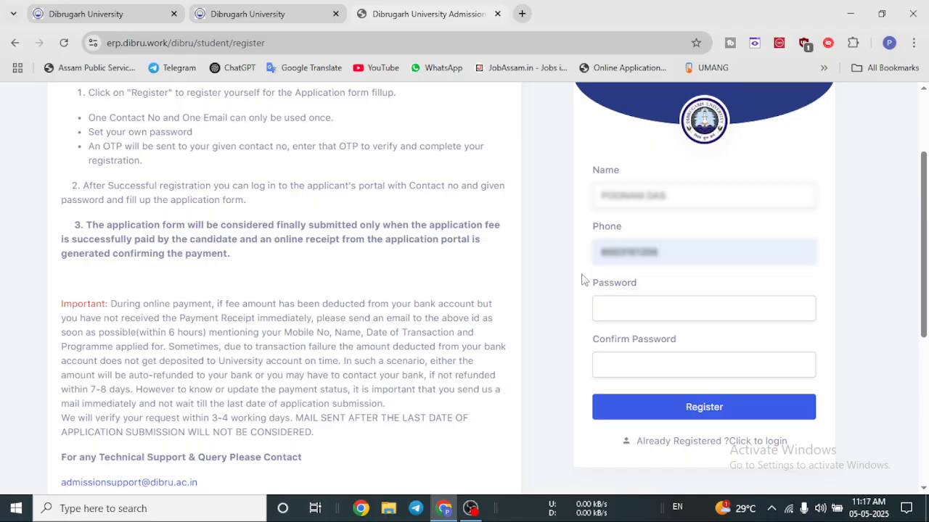
Step: Enter a matching account password in both password fields, declining the generated one, and register
click(621, 307)
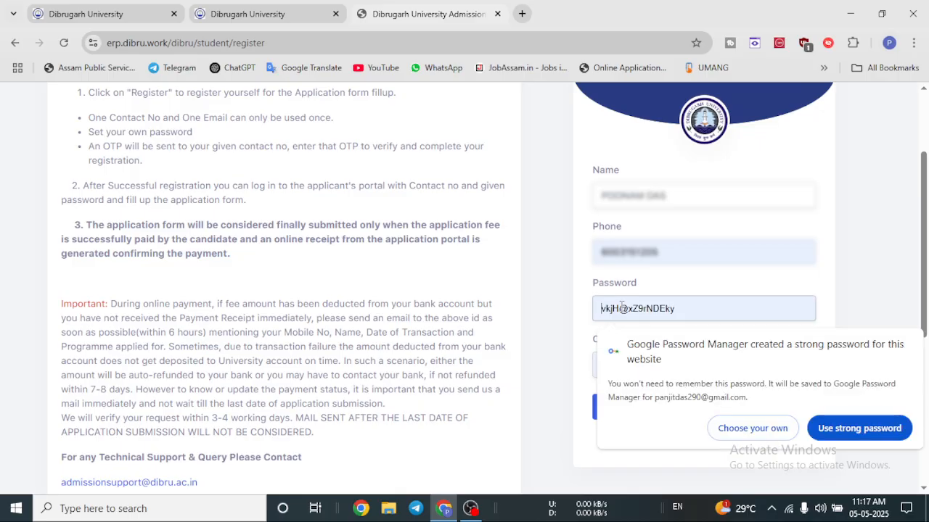
click(526, 308)
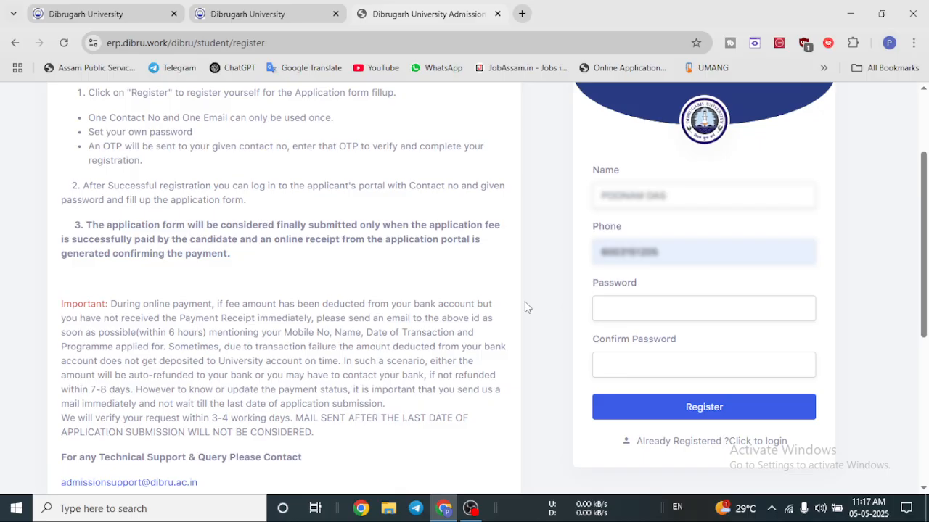
click(602, 300)
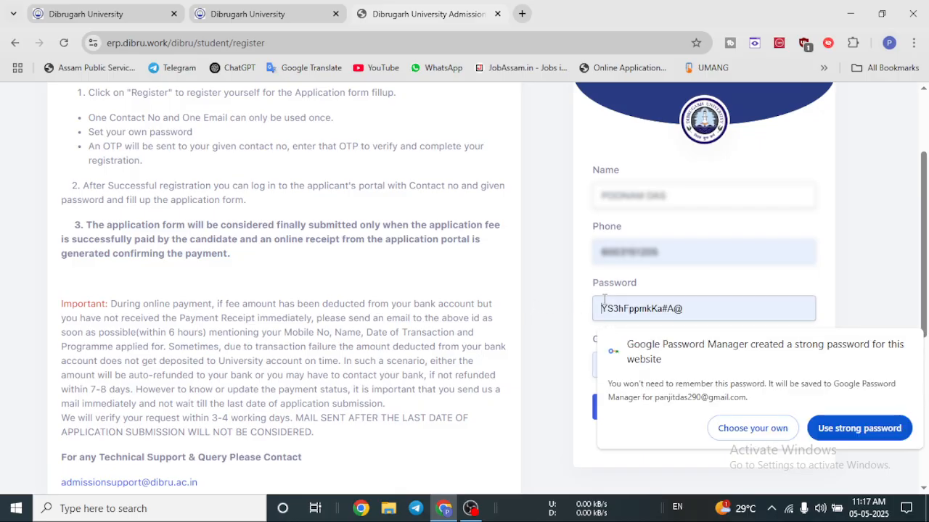
click(566, 323)
click(602, 308)
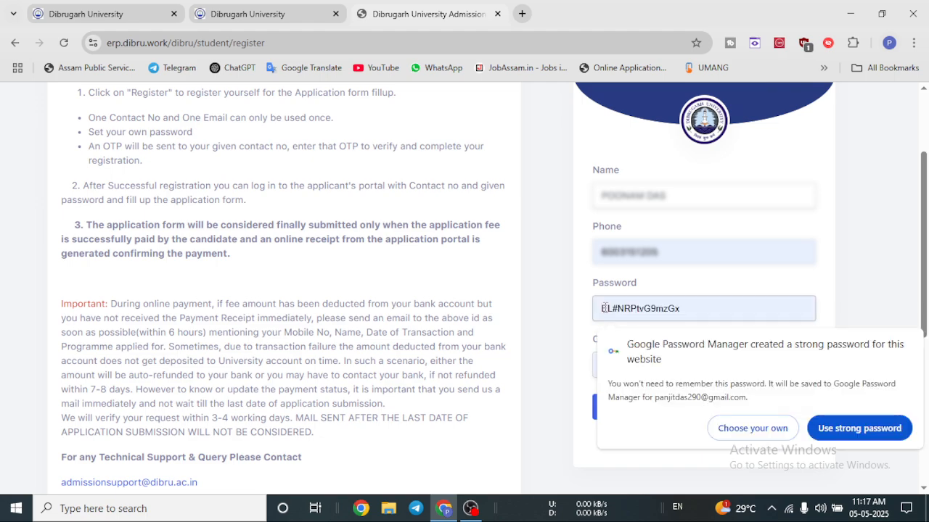
text(P)
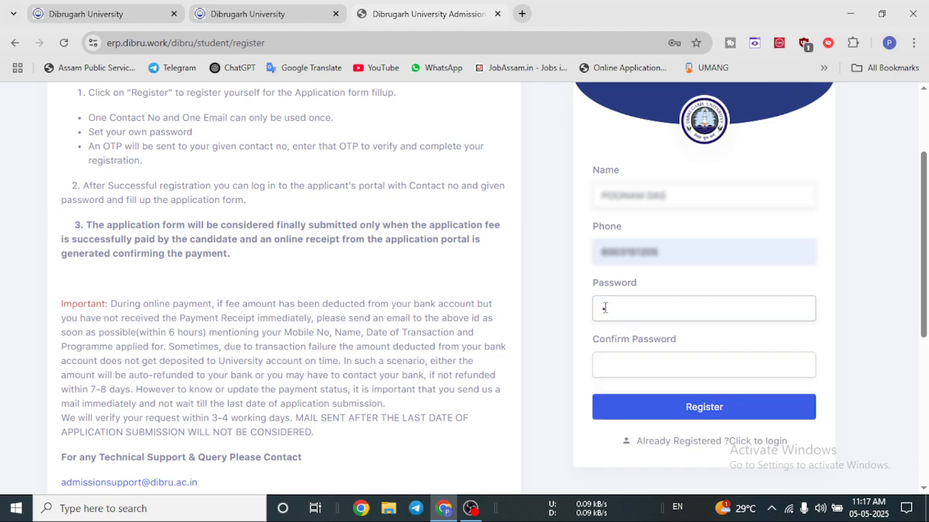
key(ctrl+v)
click(611, 361)
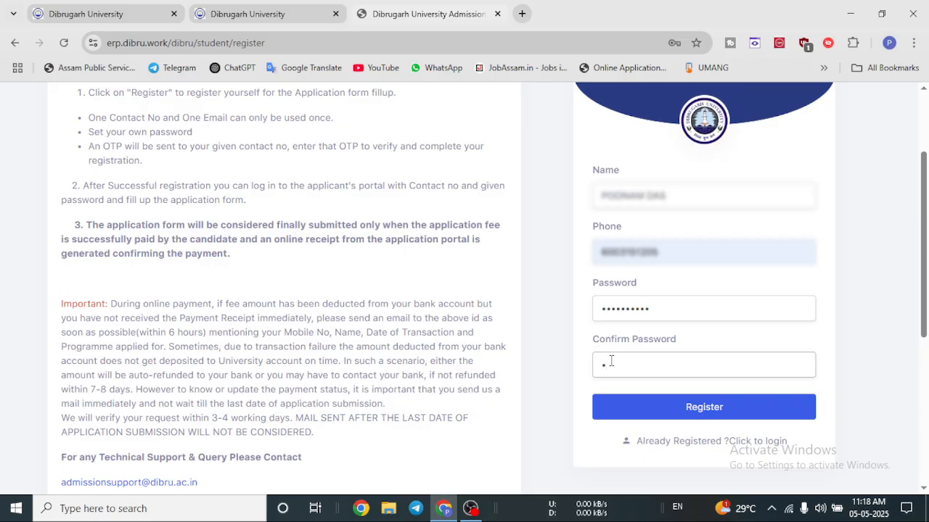
key(ctrl+v)
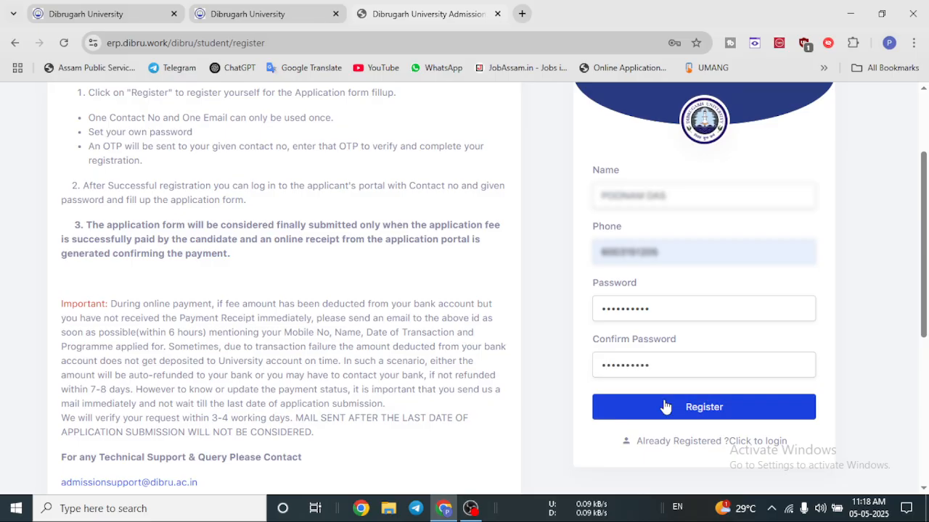
click(696, 410)
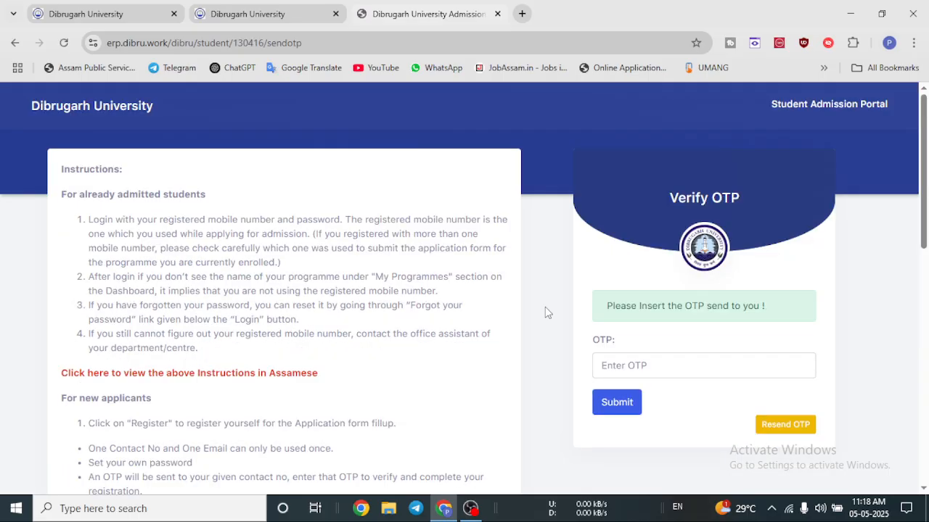
Step: Submit the received OTP, then go to the Step 2 Application Form Fillup list
click(622, 362)
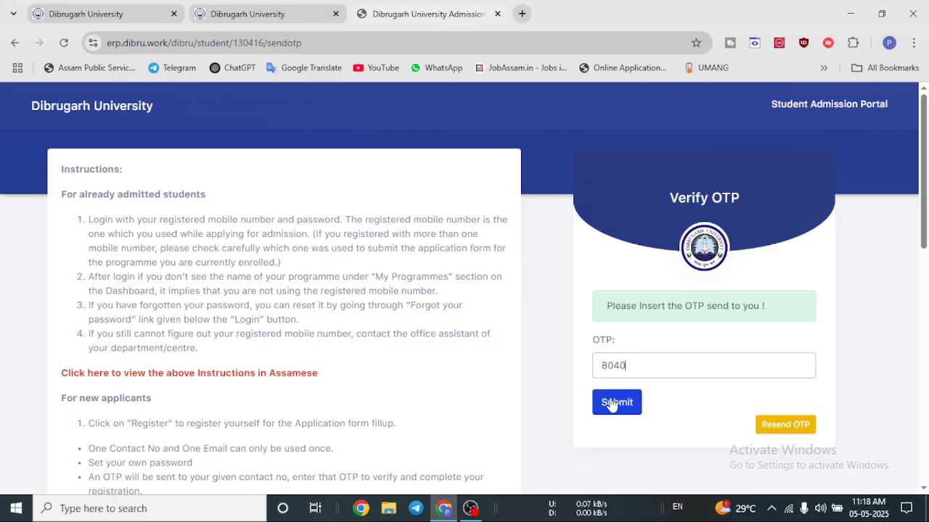
click(622, 408)
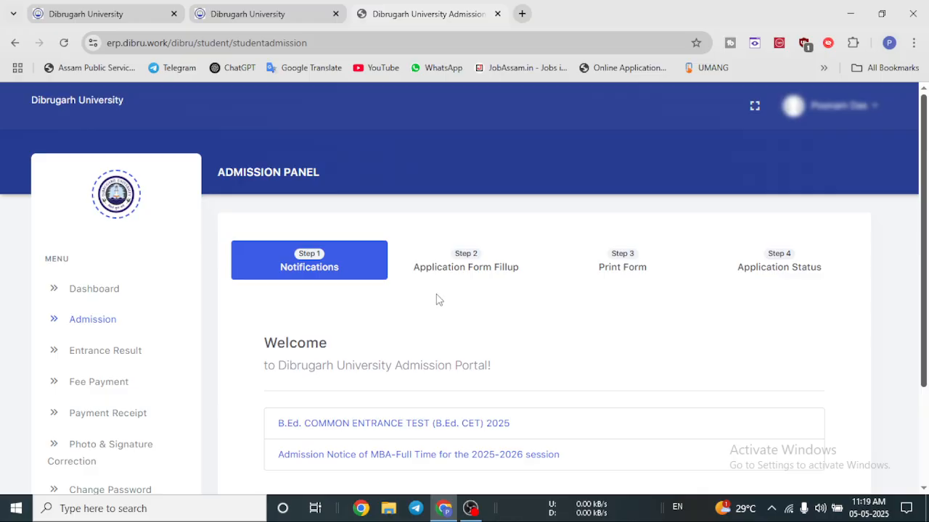
click(483, 271)
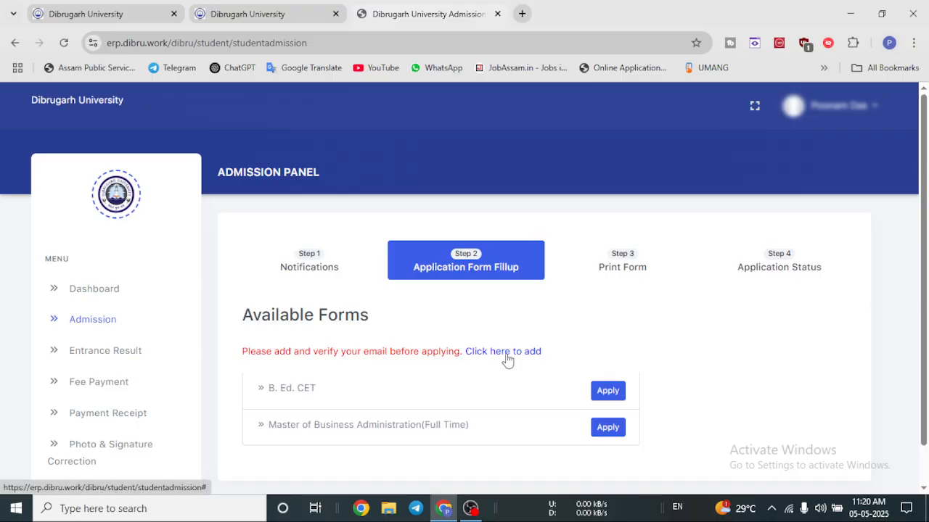
Step: Add the applicant's email address, send and paste its OTP, verify, and acknowledge the alert
click(502, 353)
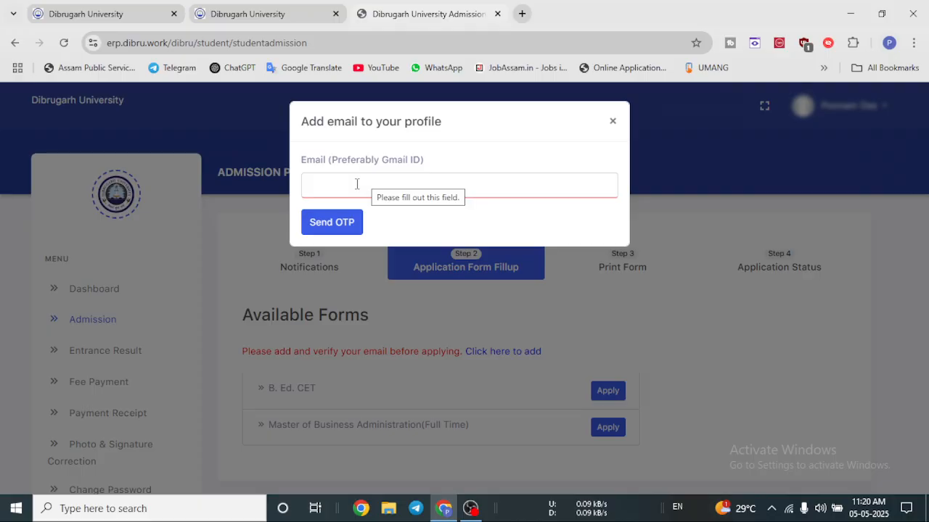
click(357, 184)
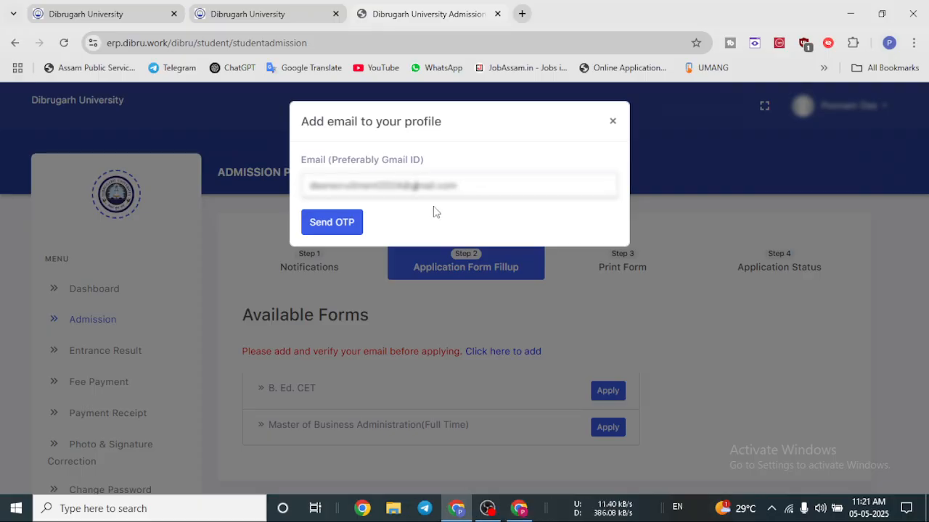
click(337, 227)
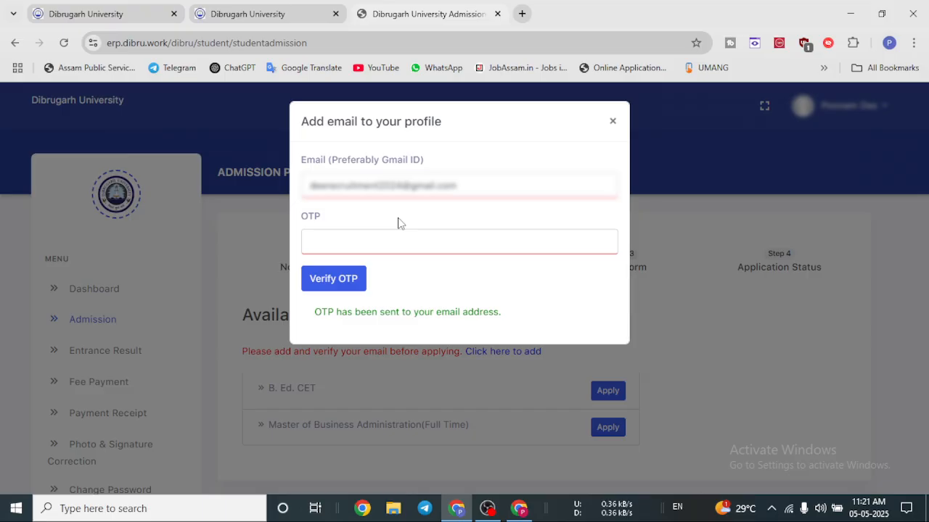
click(364, 246)
key(ctrl+v)
click(337, 281)
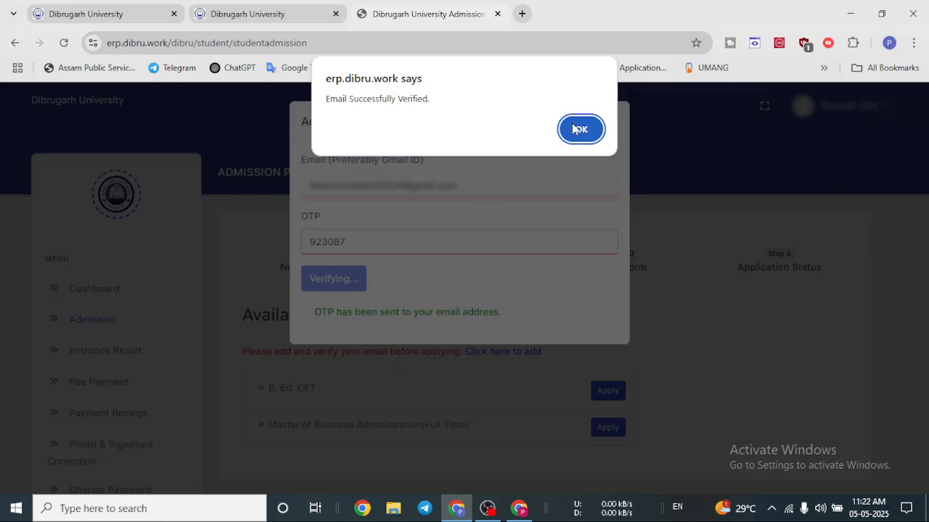
click(580, 129)
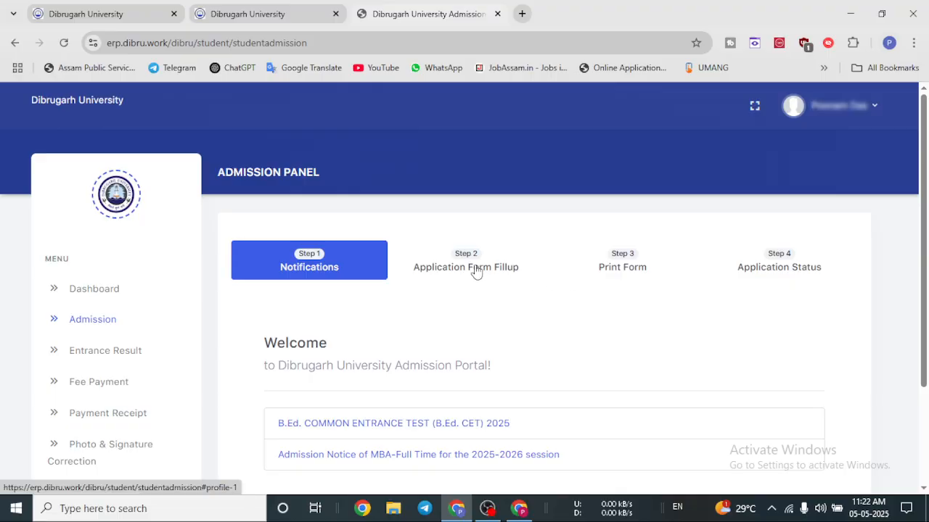
Step: Apply for B. Ed. CET from the Application Form Fillup tab to open its Basic Information form
click(475, 272)
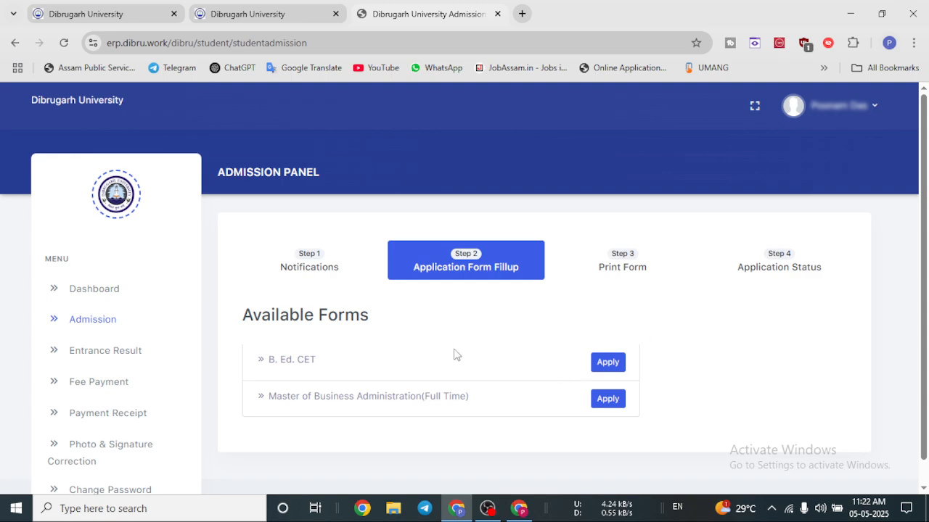
click(600, 365)
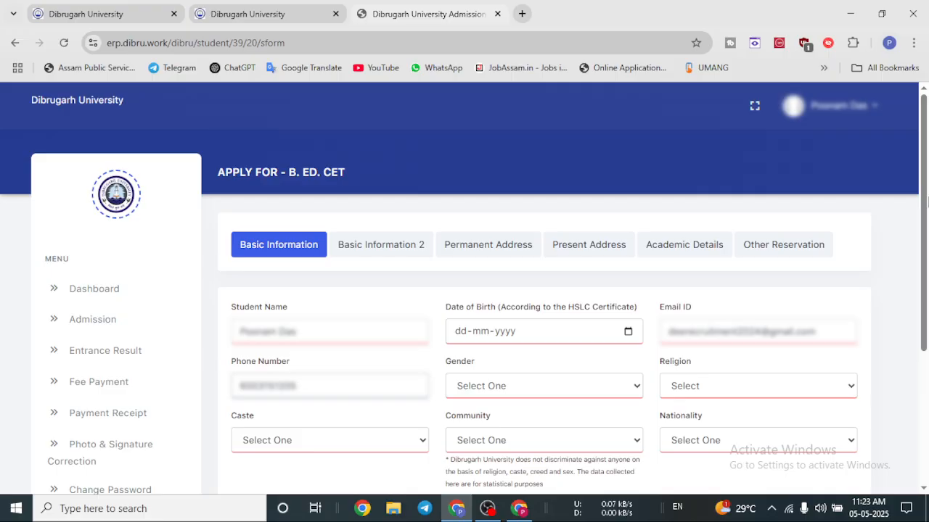
drag(925, 202, 926, 269)
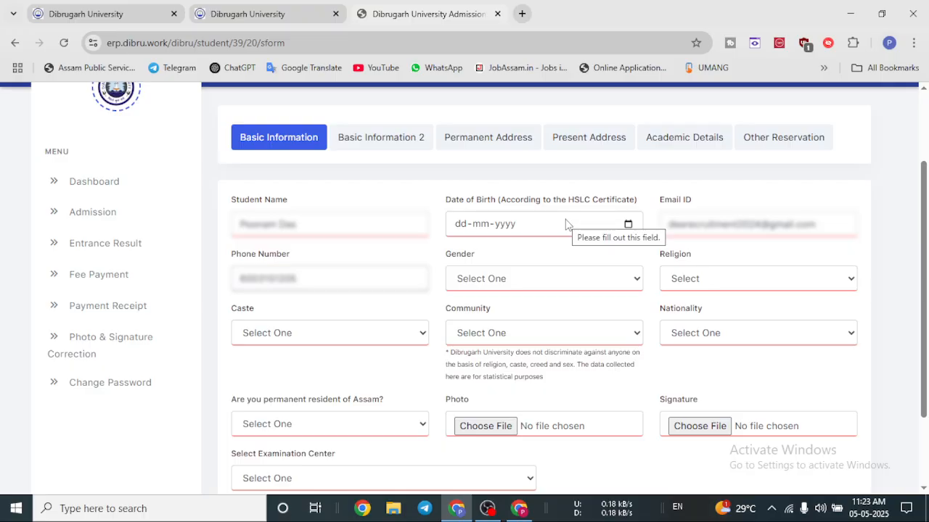
click(628, 225)
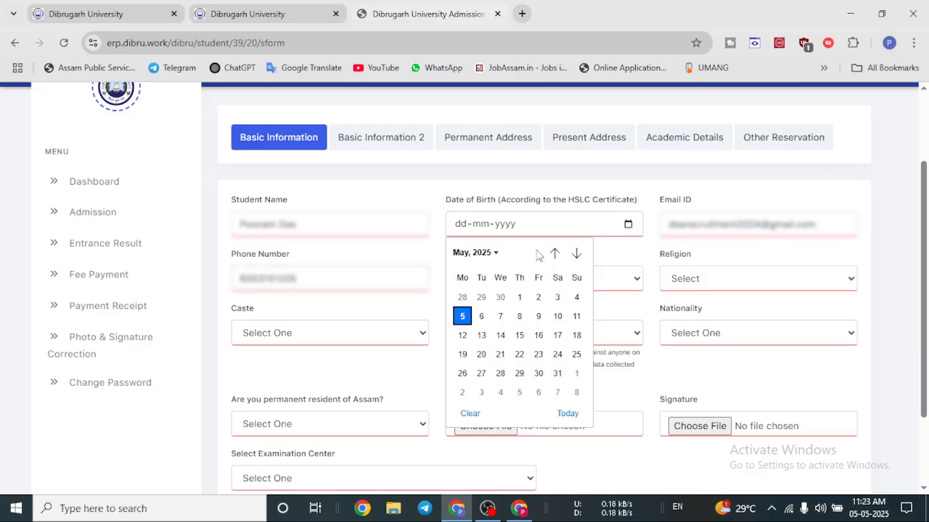
Step: In the Date of Birth picker, go to October 2000
click(493, 254)
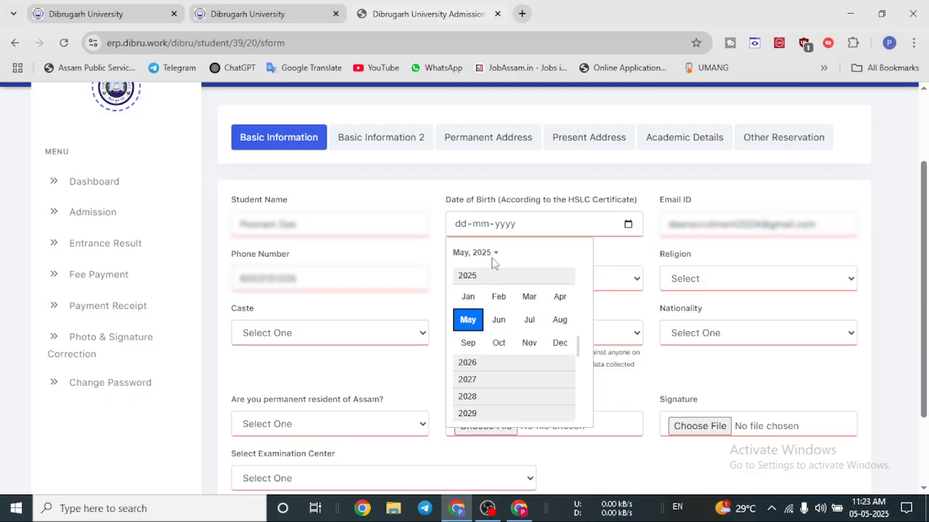
drag(579, 346, 581, 307)
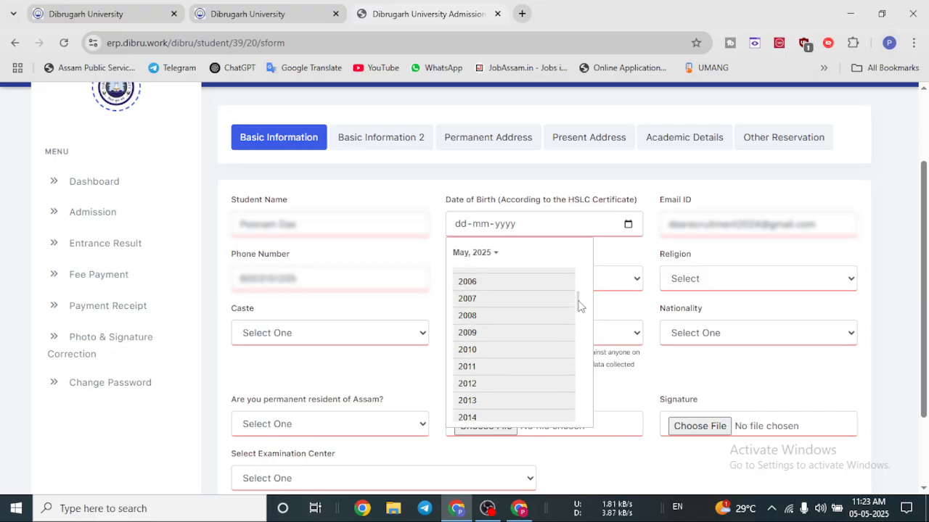
scroll(580, 306, up, 2)
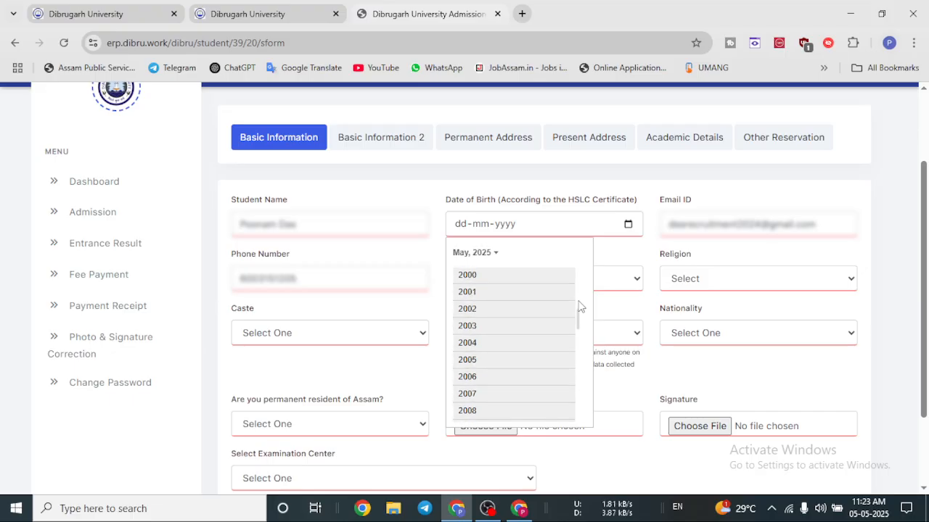
click(478, 279)
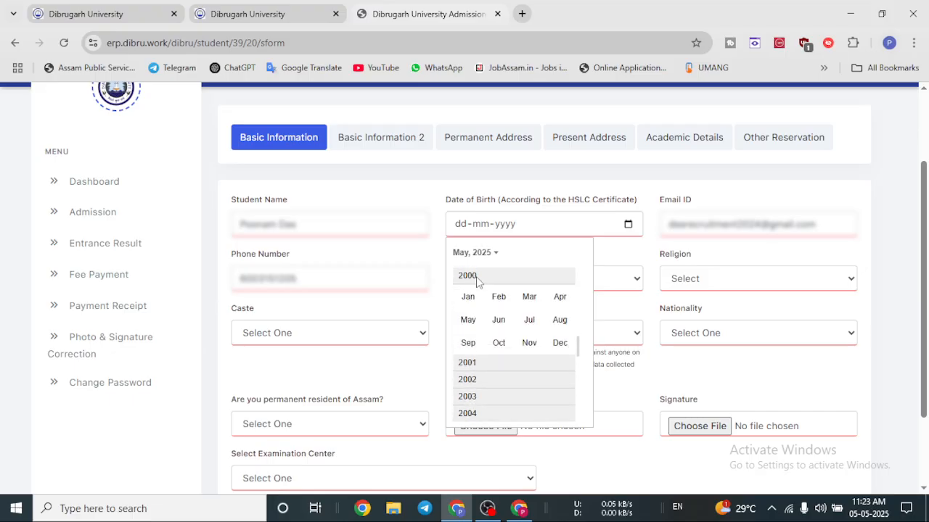
click(500, 343)
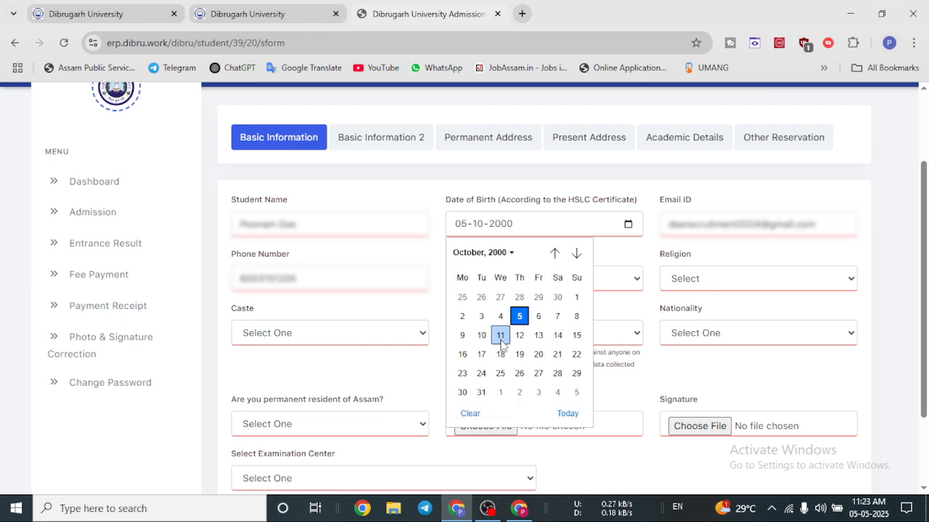
Step: Set birth date 01-10-2000, gender Female and religion Hinduism
click(576, 298)
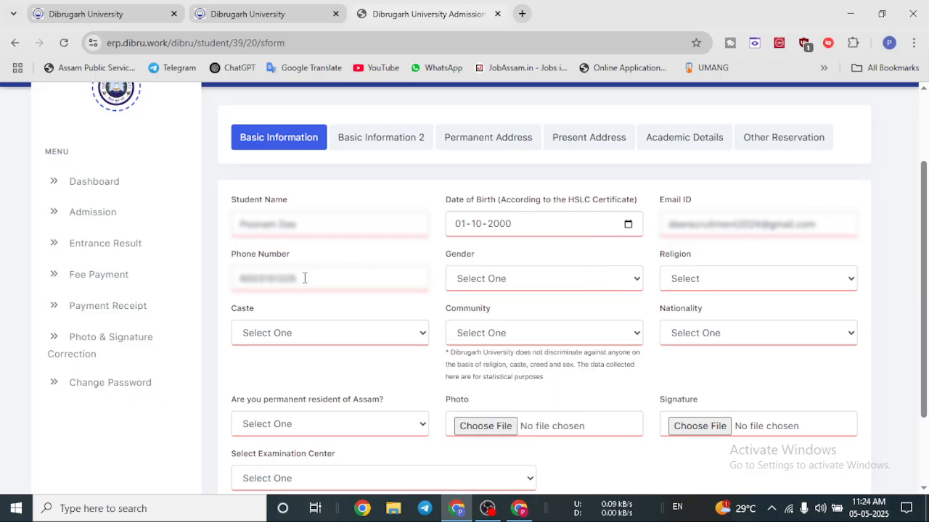
click(533, 280)
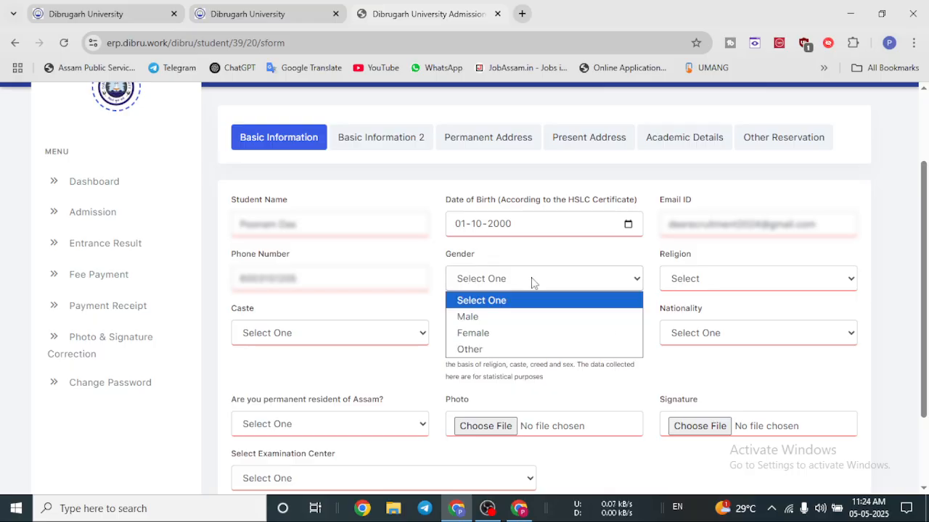
click(473, 333)
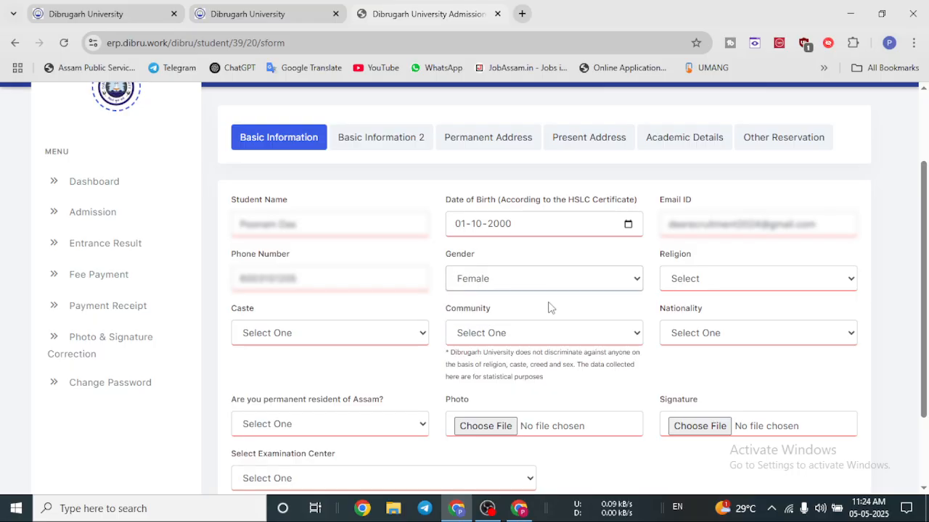
click(695, 279)
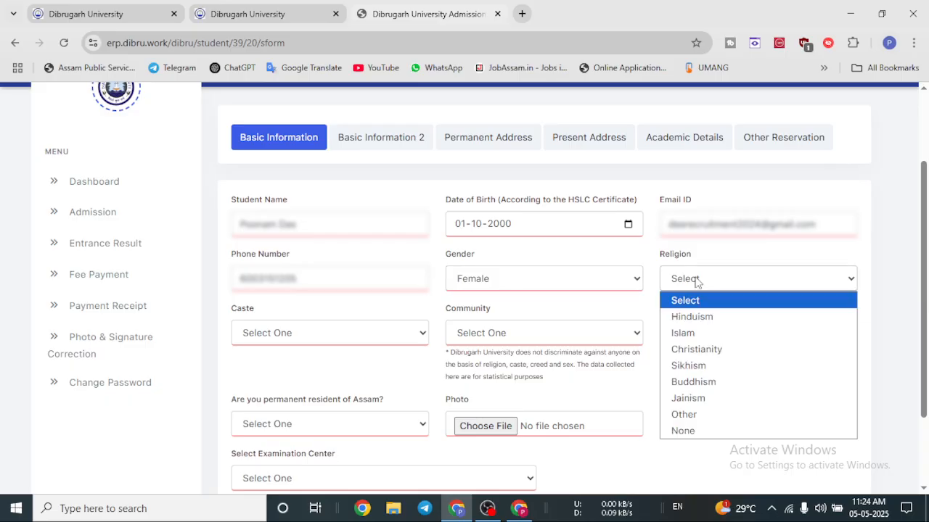
click(689, 317)
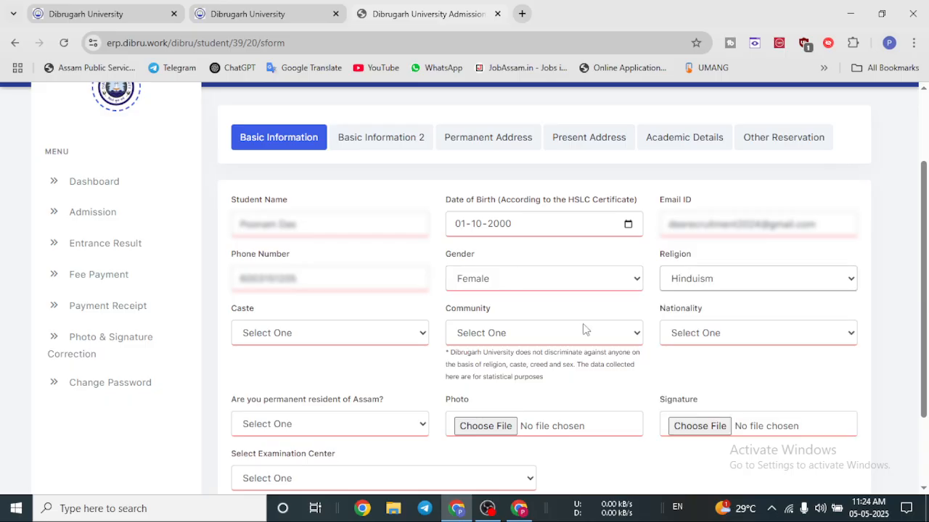
Step: Set caste SC, community None of the above, and nationality Indian
click(296, 335)
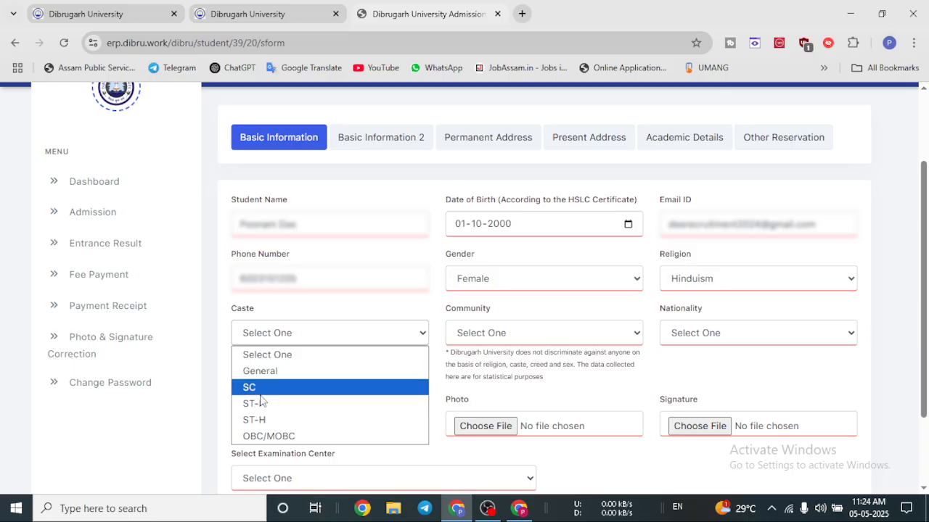
click(261, 388)
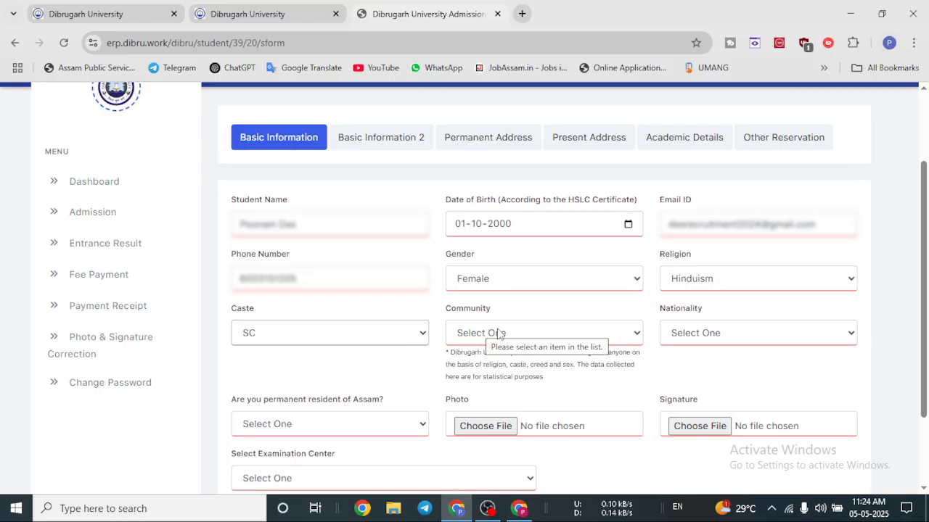
click(498, 333)
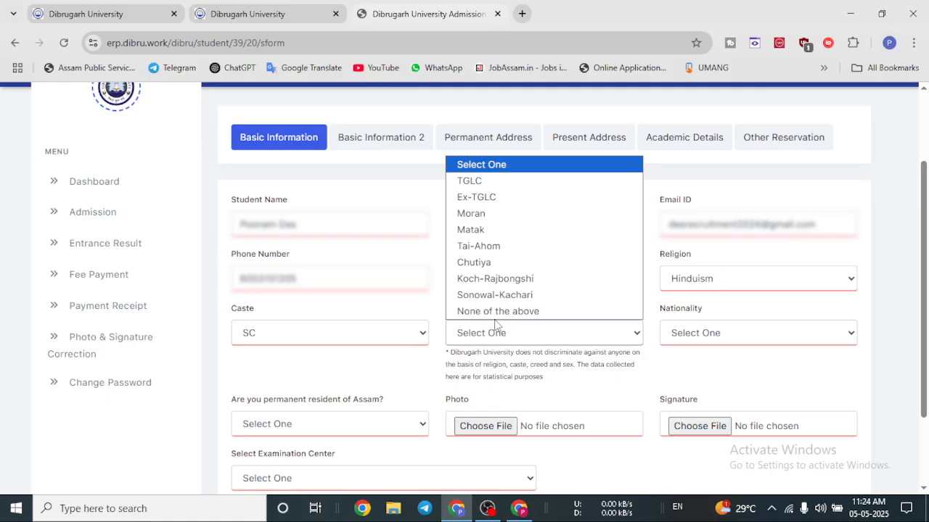
click(493, 314)
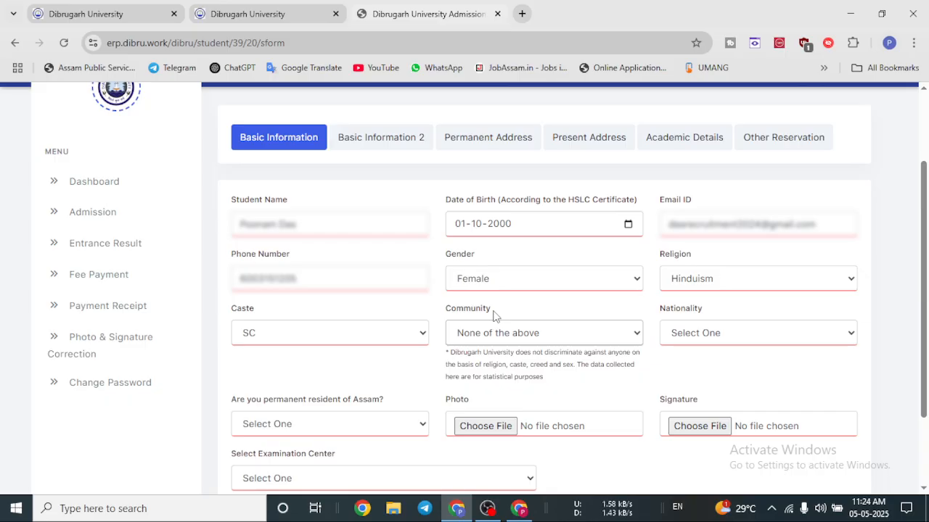
click(709, 332)
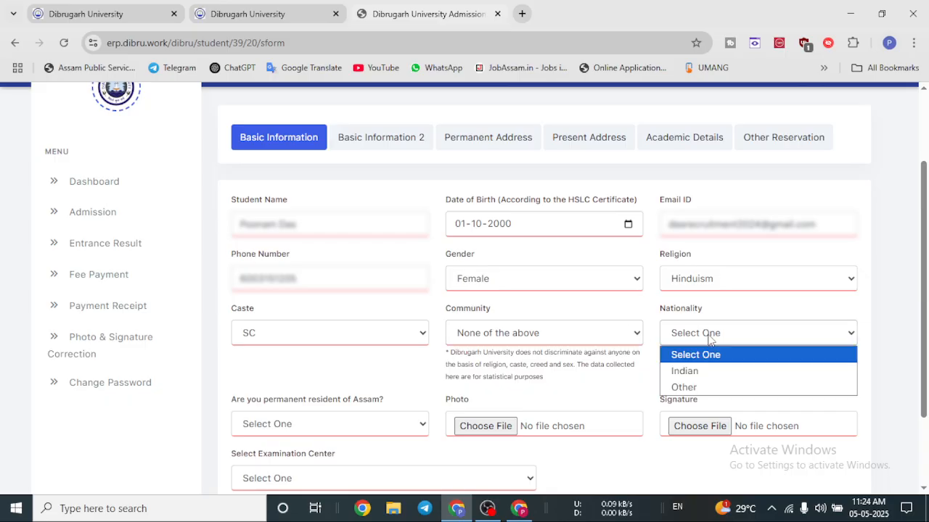
click(685, 375)
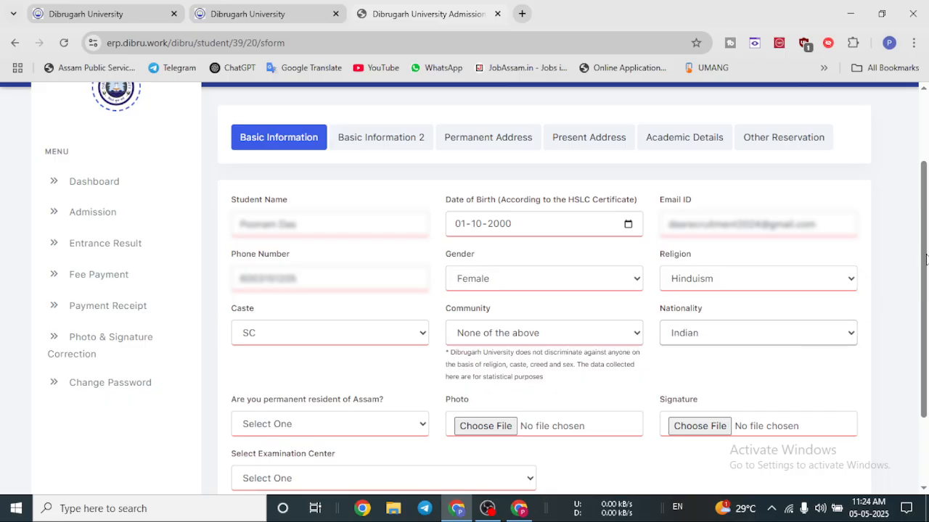
scroll(492, 376, down, 2)
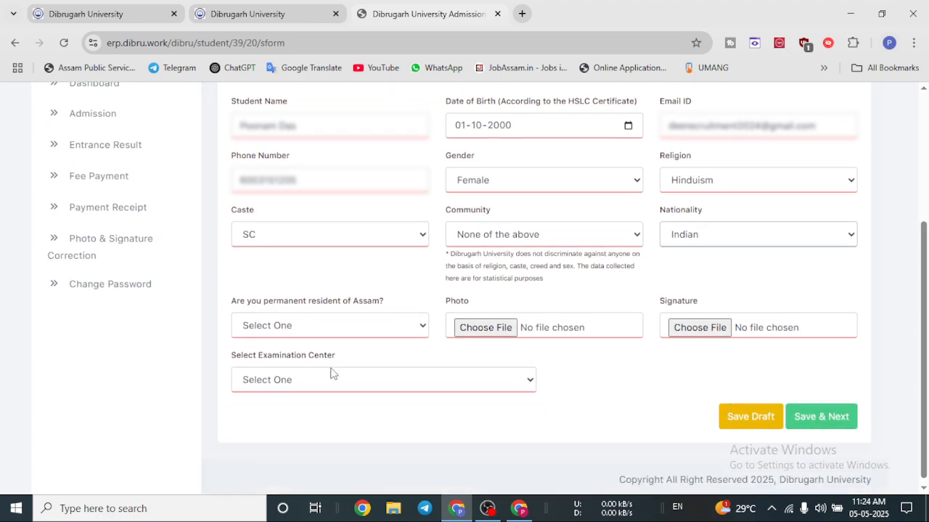
Step: Answer Yes to permanent Assam residency and attach the signature image Sing.JPG
click(295, 328)
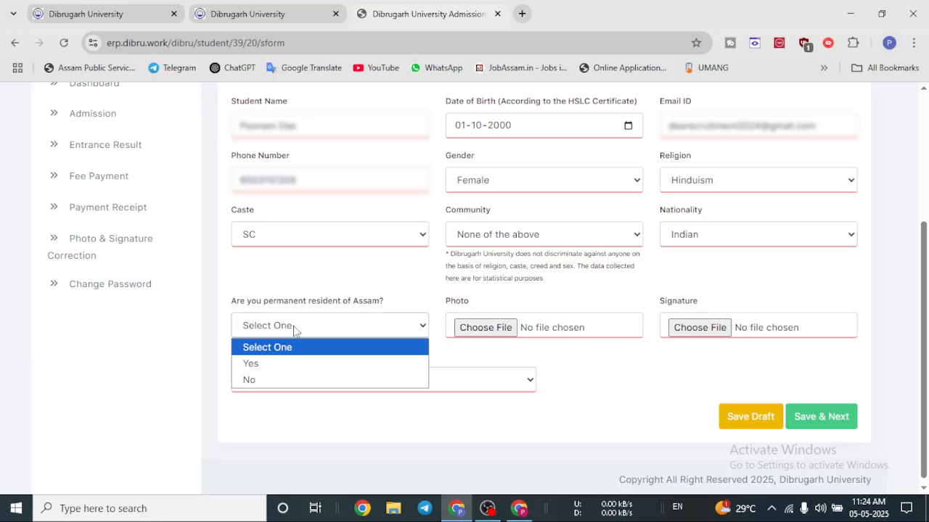
click(267, 364)
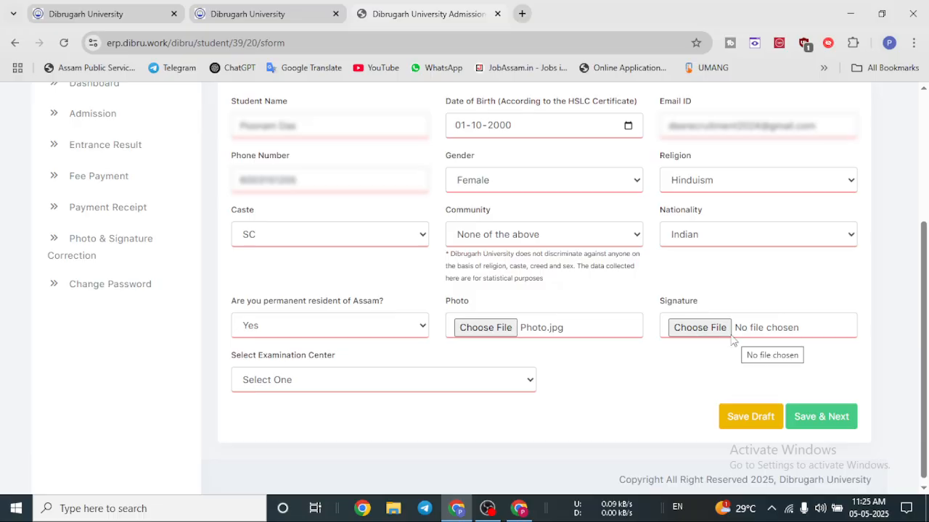
click(734, 336)
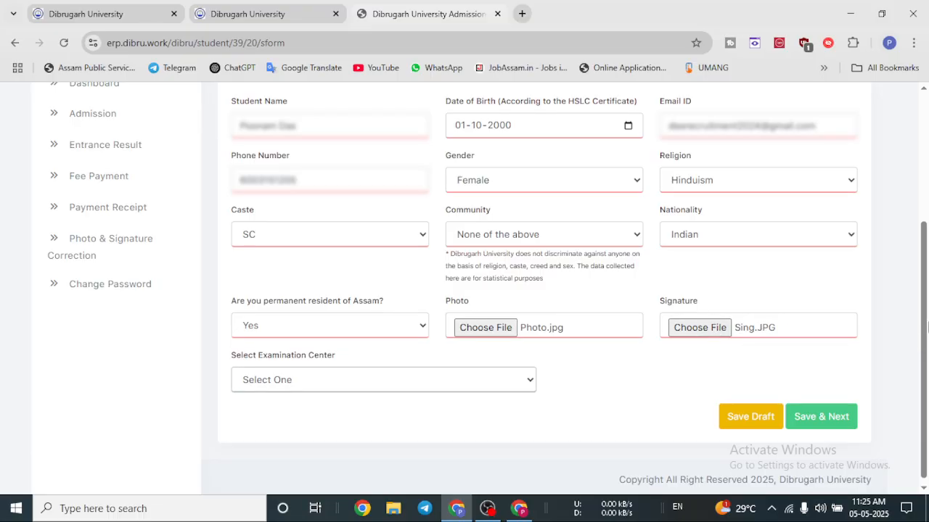
scroll(923, 353, down, 1)
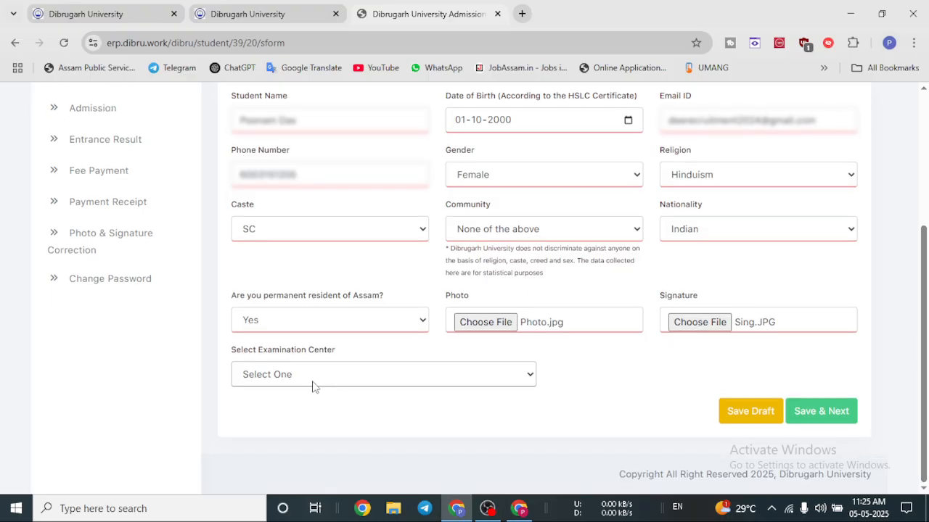
Step: Choose Dibrugarh as the examination centre and save the section with Save & Next
click(289, 379)
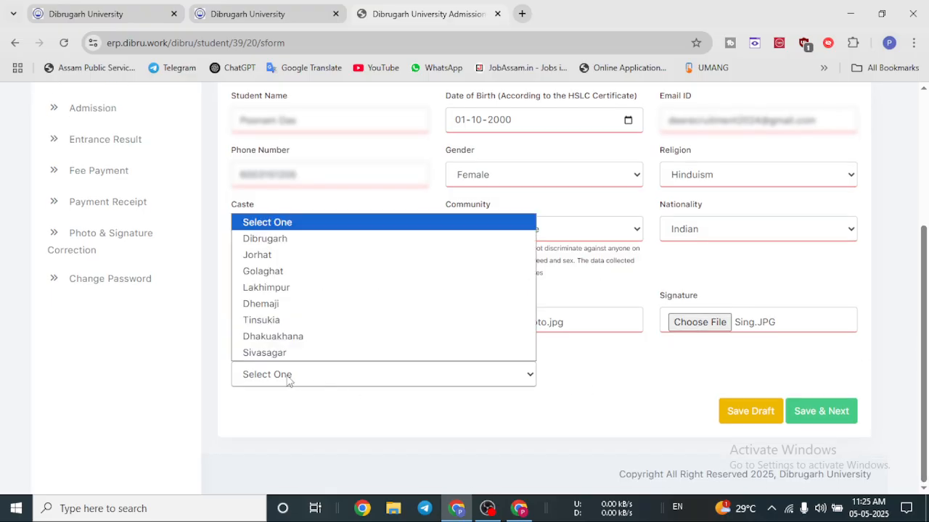
click(283, 244)
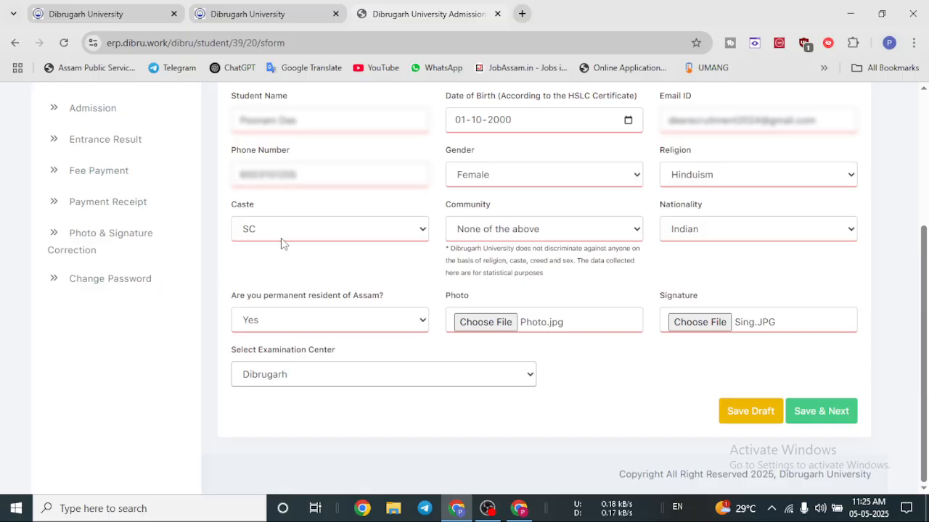
click(843, 410)
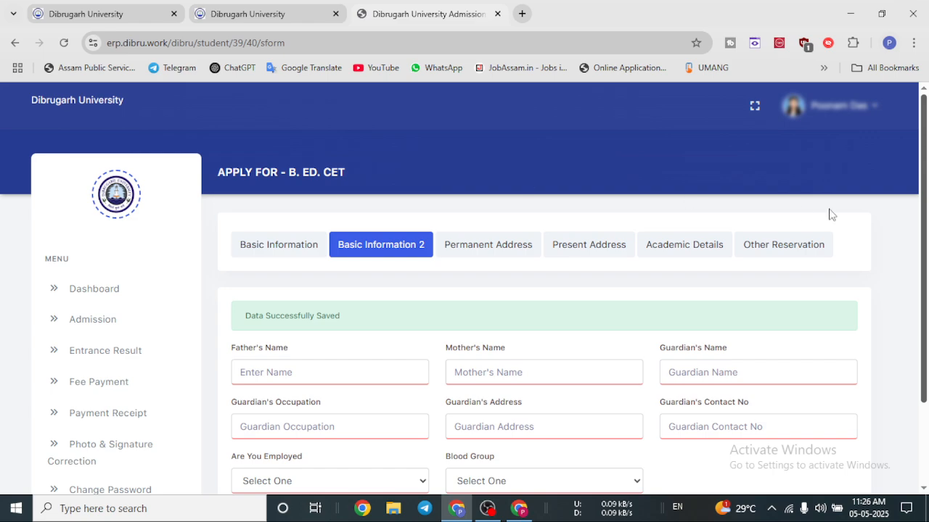
scroll(921, 249, down, 1)
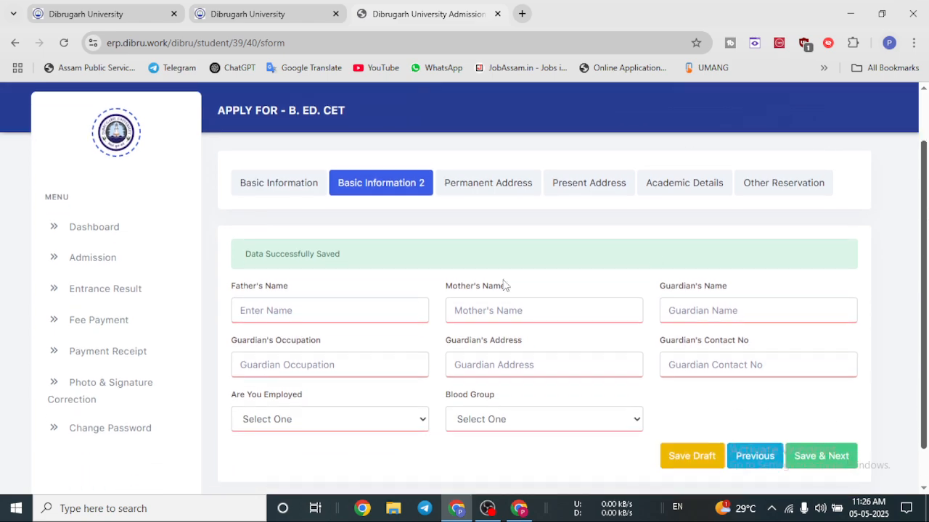
Step: Enter the father's, mother's and guardian's names and move through the guardian's occupation and contact fields
click(299, 310)
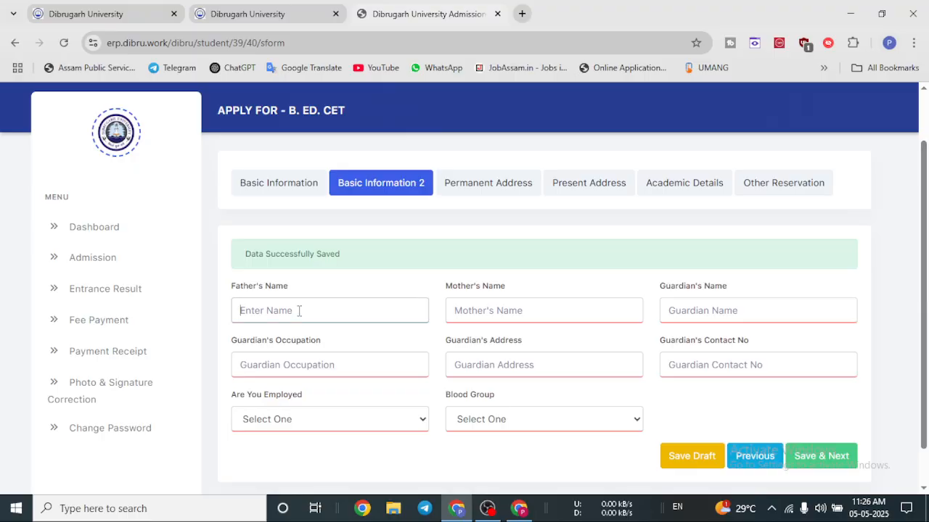
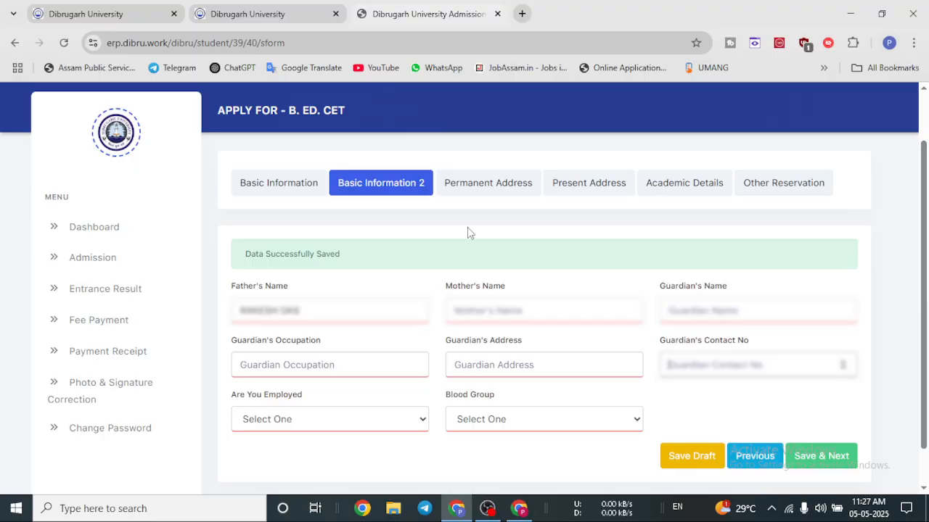
click(486, 309)
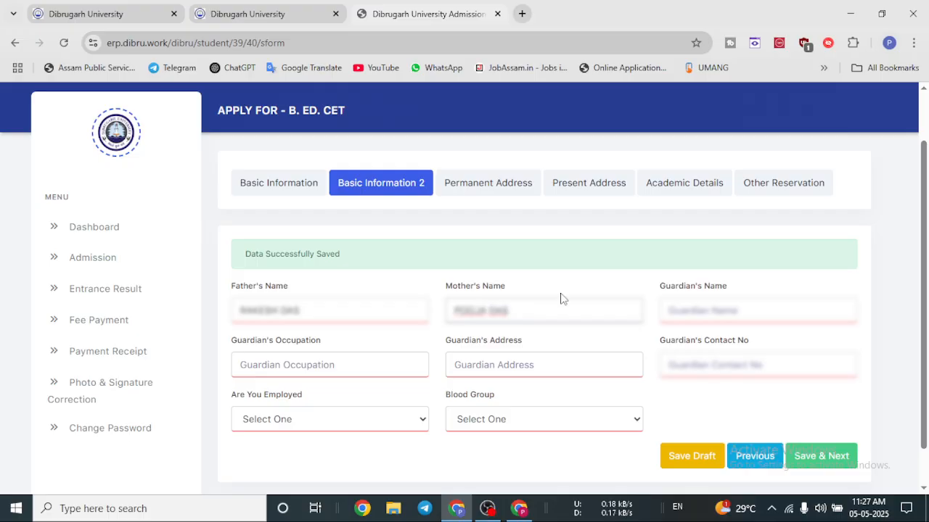
click(709, 309)
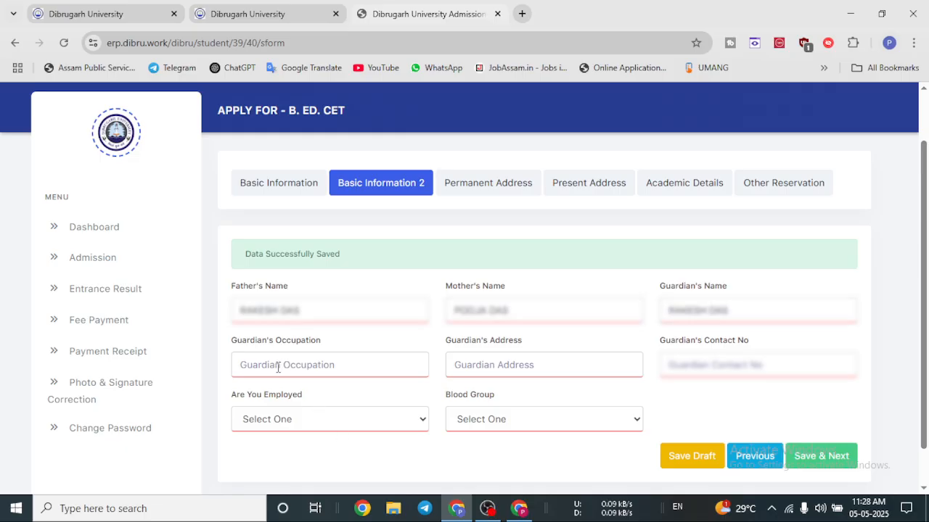
click(305, 368)
click(706, 363)
Step: Set Are You Employed to No and Blood Group to A-
click(299, 422)
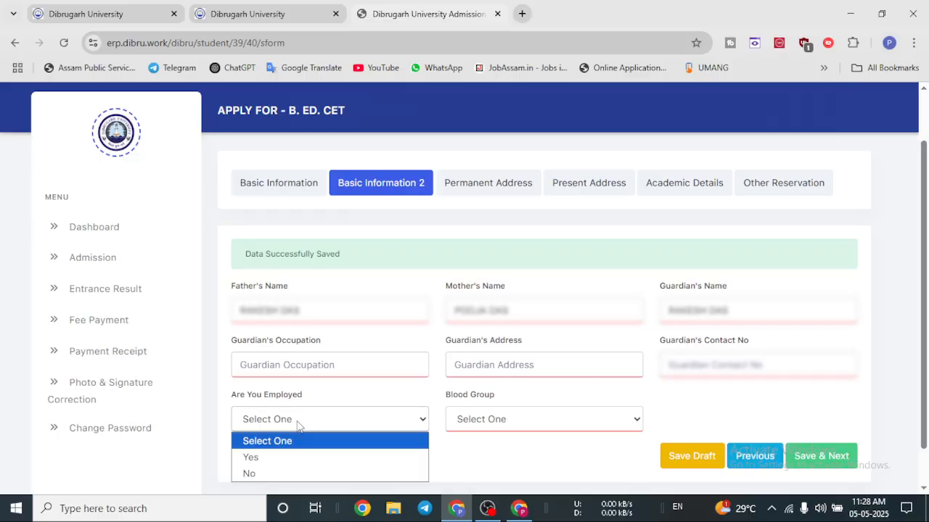
click(260, 474)
click(498, 420)
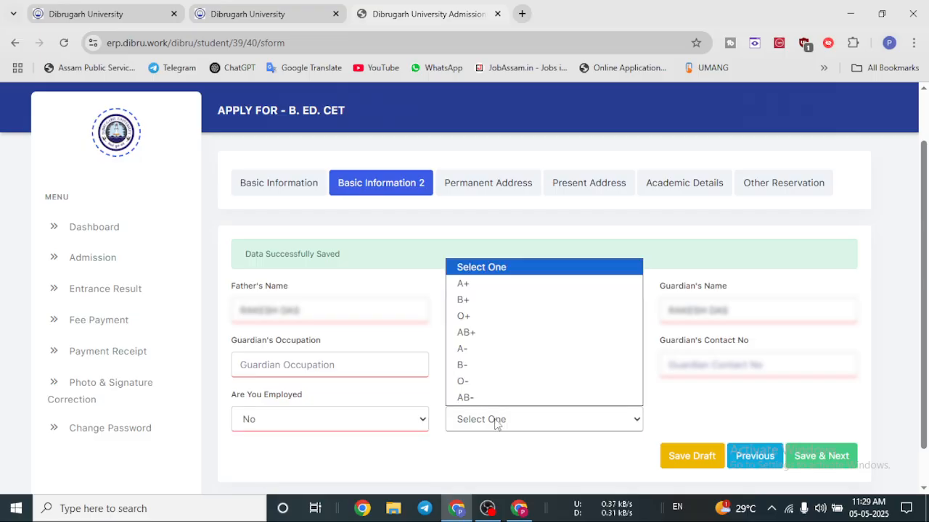
click(465, 348)
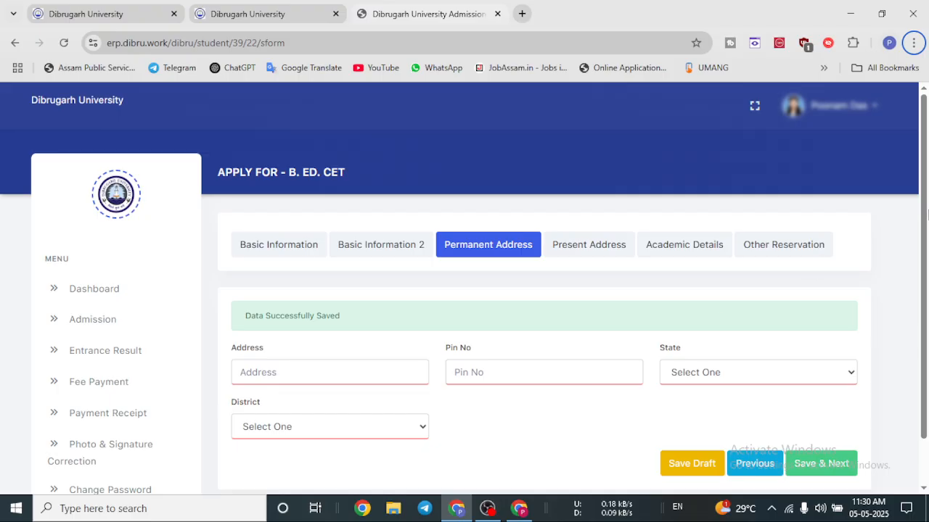
Step: Fill in the permanent address and PIN code with state Assam and district Jorhat, and save it
drag(926, 211, 928, 241)
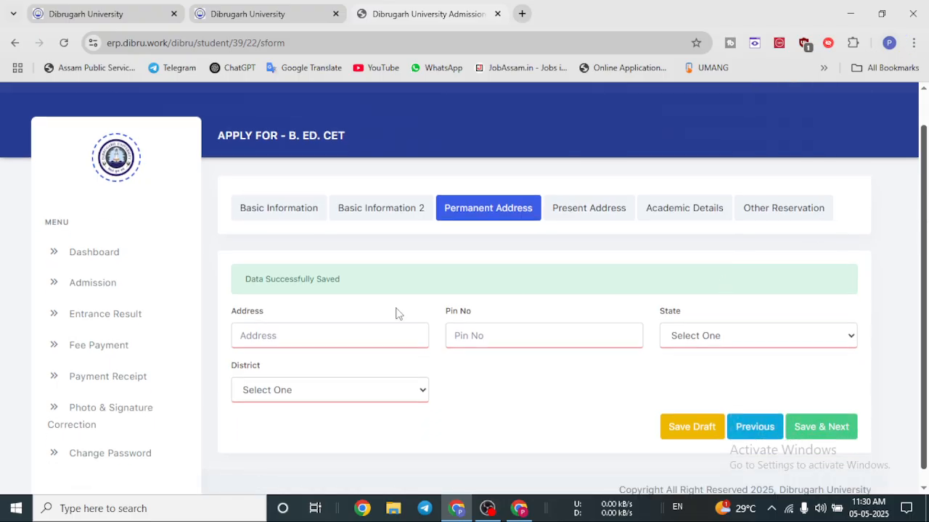
click(275, 334)
text(BARPETA ROAD)
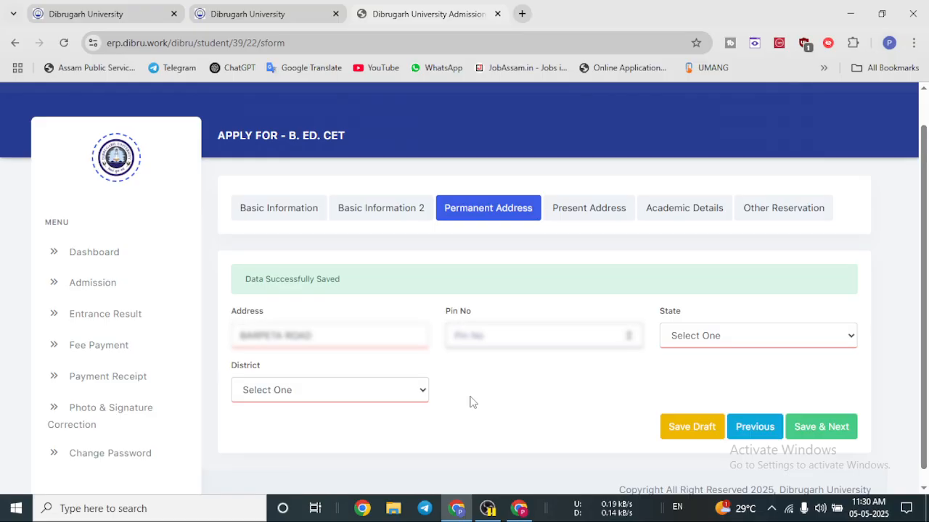
key(Tab)
text(781315)
click(694, 341)
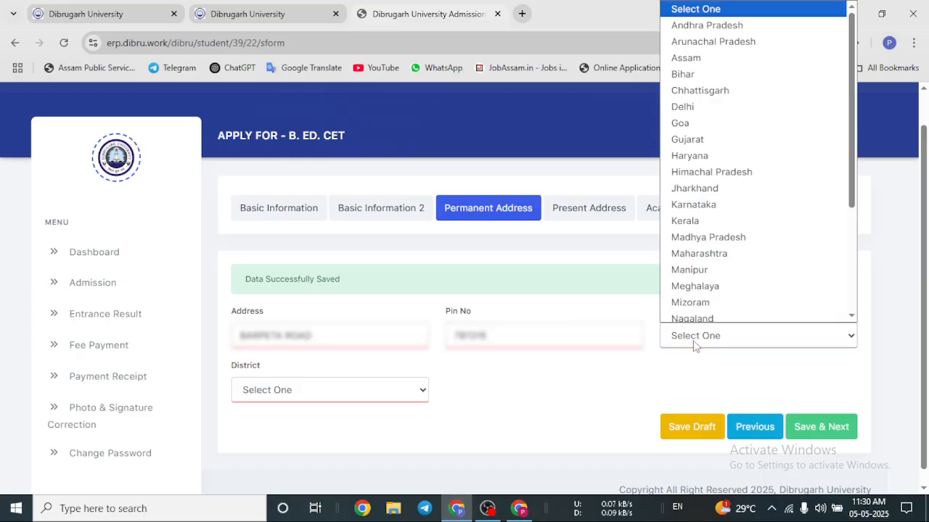
click(688, 53)
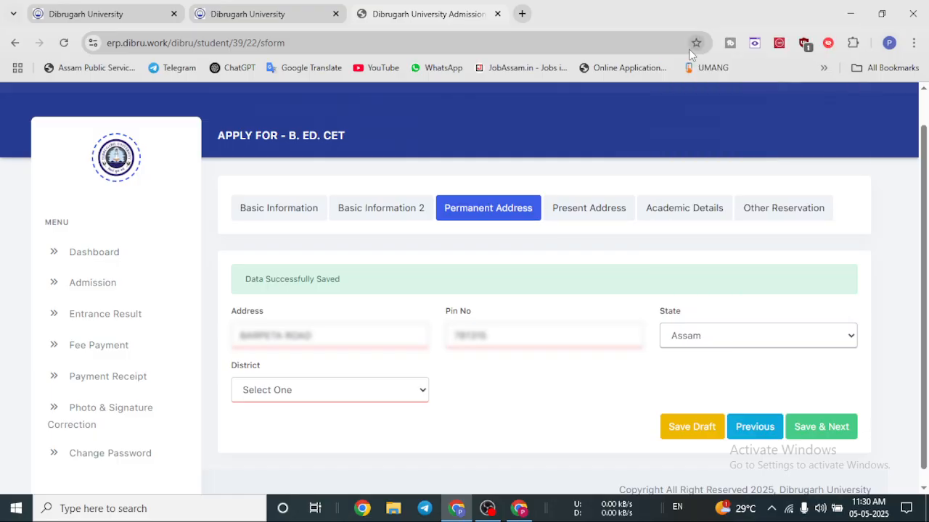
click(268, 390)
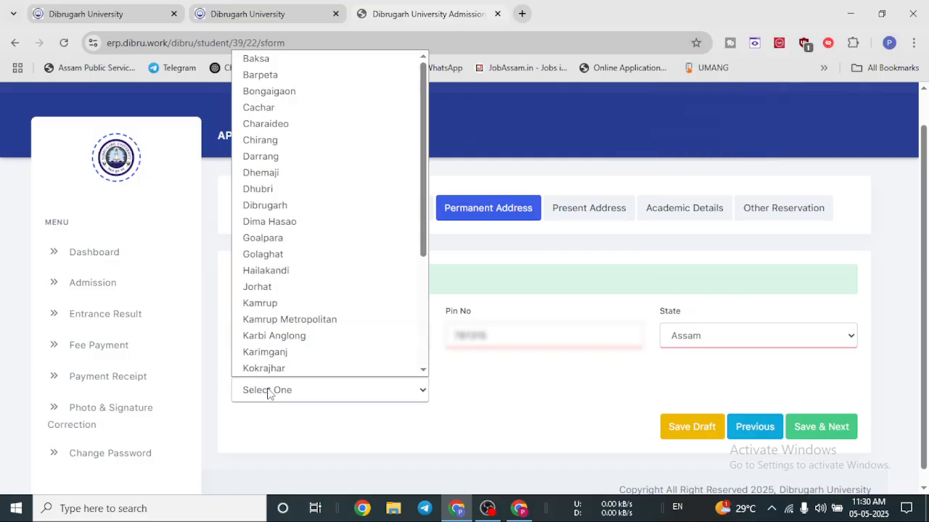
click(272, 289)
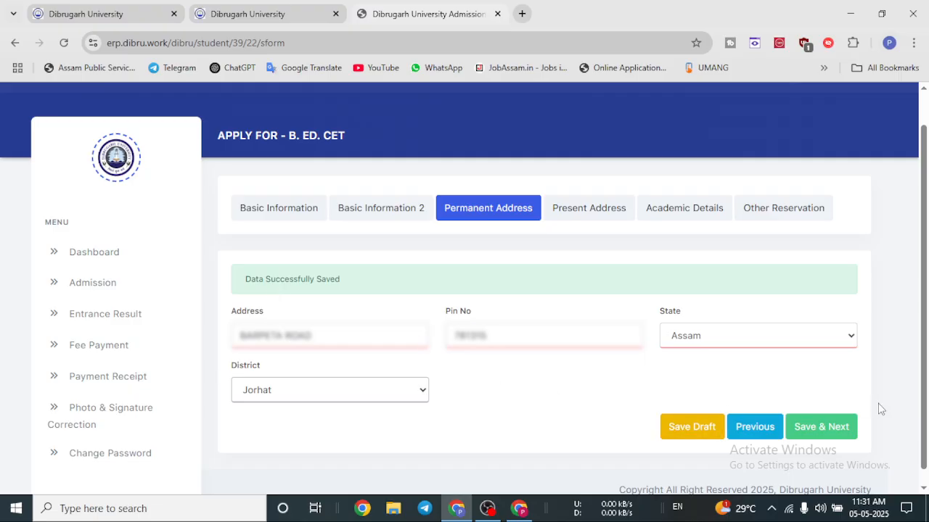
click(834, 428)
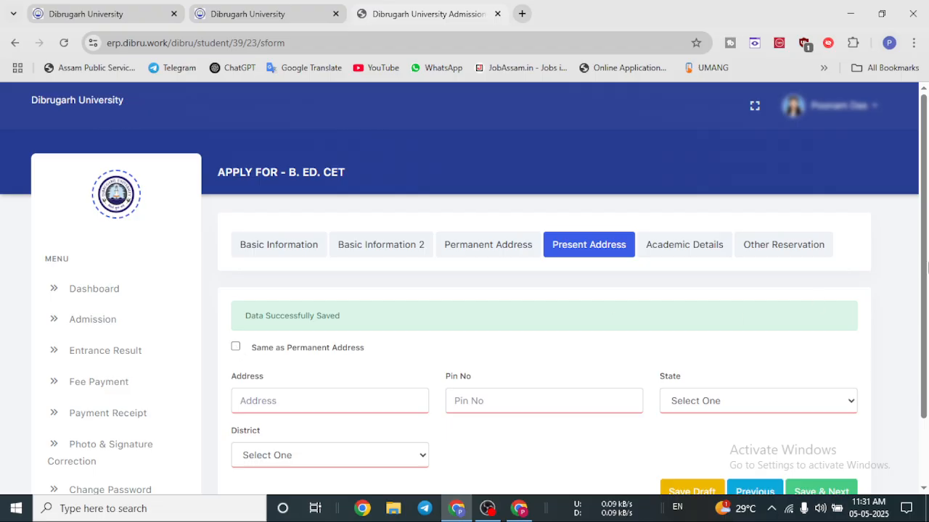
Step: Mark the present address as same as the permanent address and save it
drag(924, 264, 923, 288)
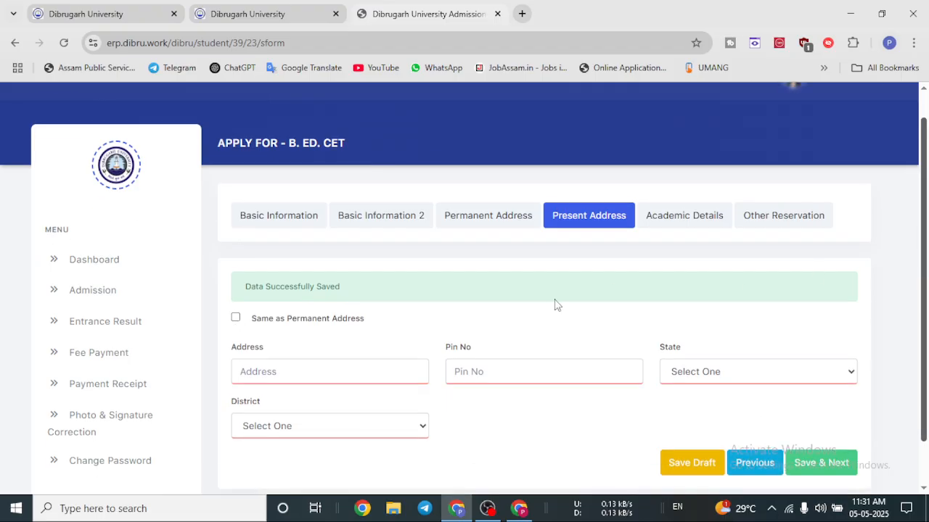
key(space)
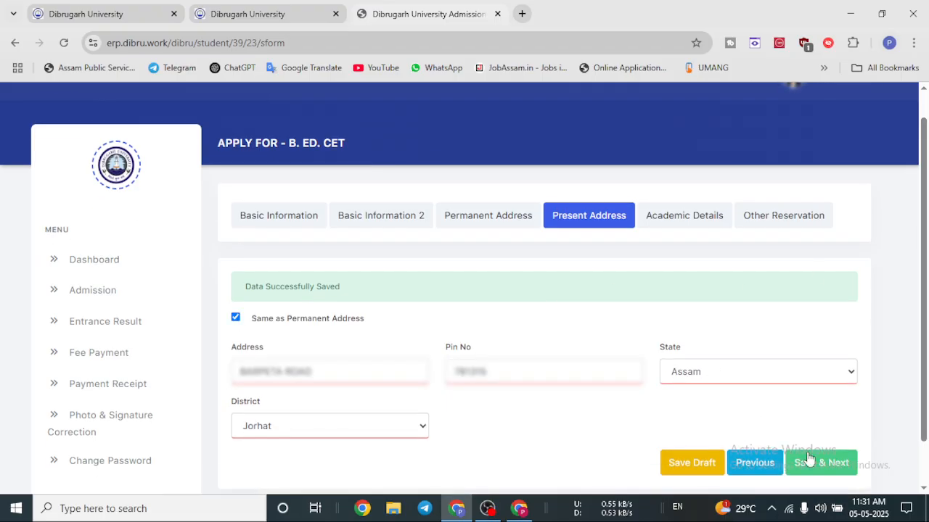
click(834, 468)
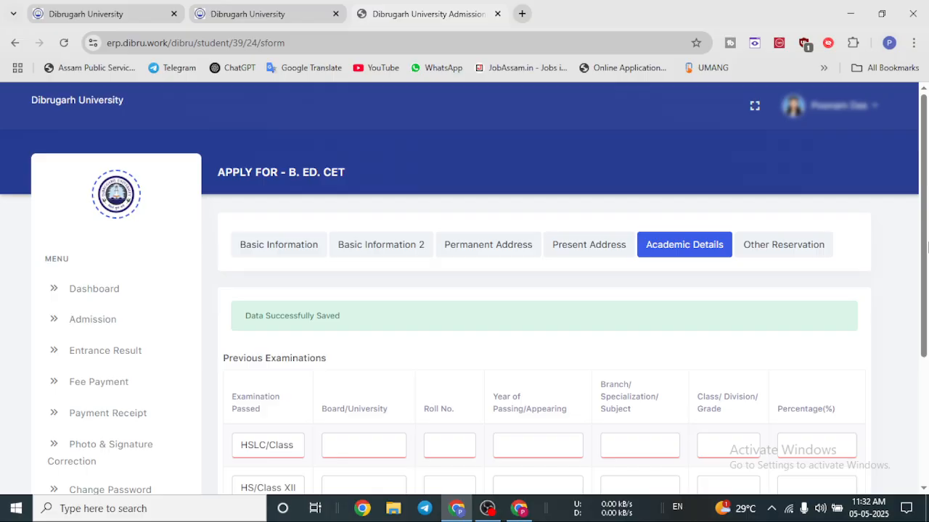
Step: Complete the HSLC row: board SEBA, year 2020, pasted subjects, 1st division, 78%
drag(925, 245, 927, 319)
scroll(556, 370, down, 1)
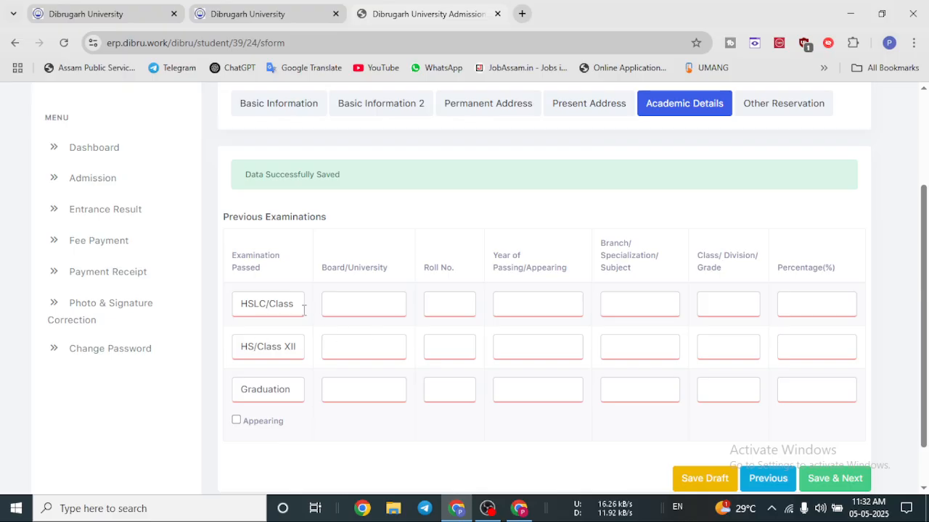
click(347, 306)
text(SEBA)
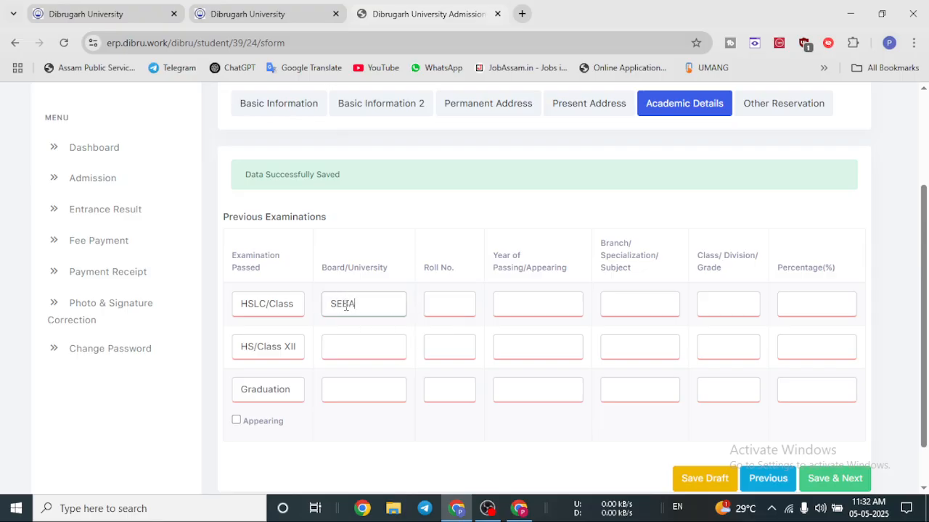
click(446, 305)
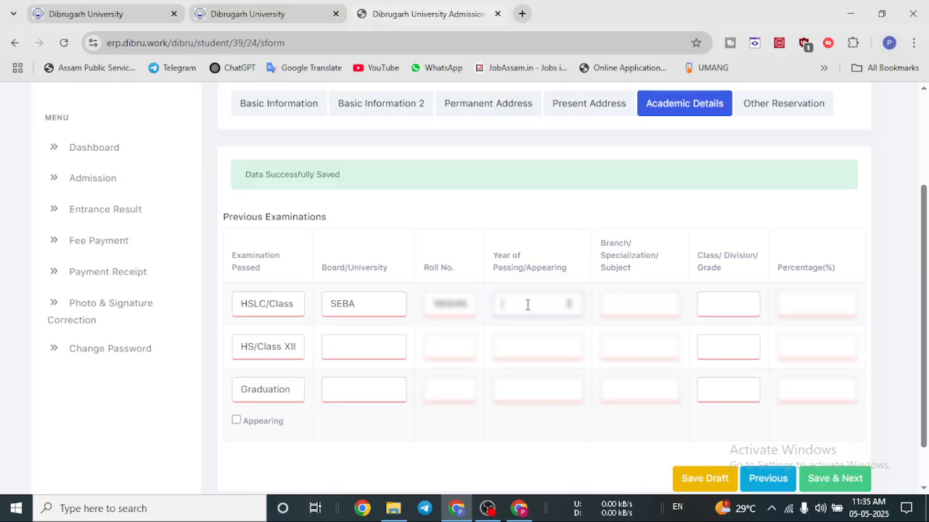
text(2020)
click(630, 307)
key(ctrl+v)
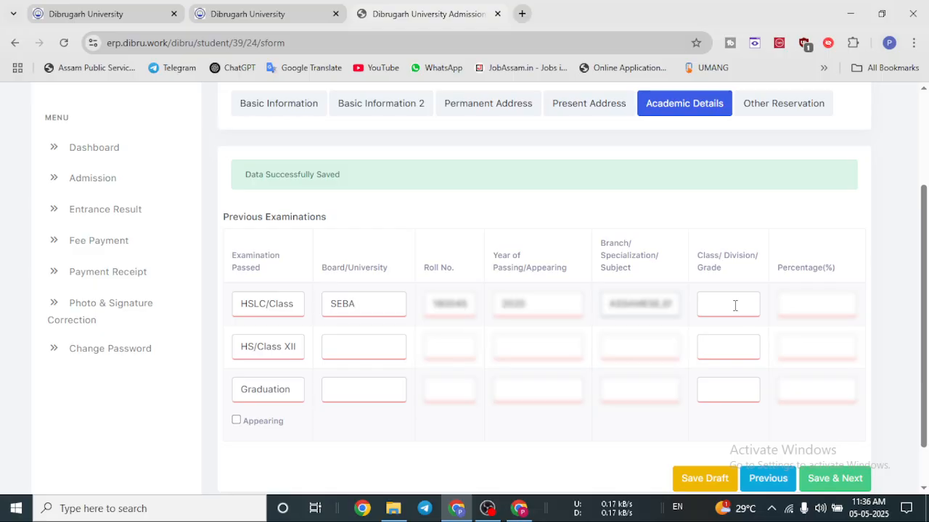
click(725, 304)
text(1 st)
click(797, 308)
text(78)
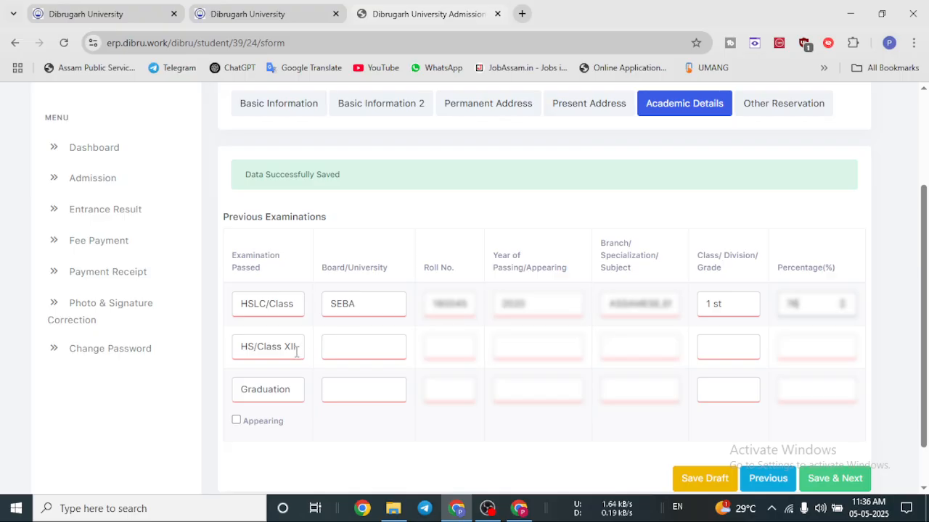
Step: Enter AHSEC as the HS/Class XII board along with the roll number
click(350, 346)
text(ahs)
key(BackSpace)
key(BackSpace)
key(BackSpace)
text(AHE)
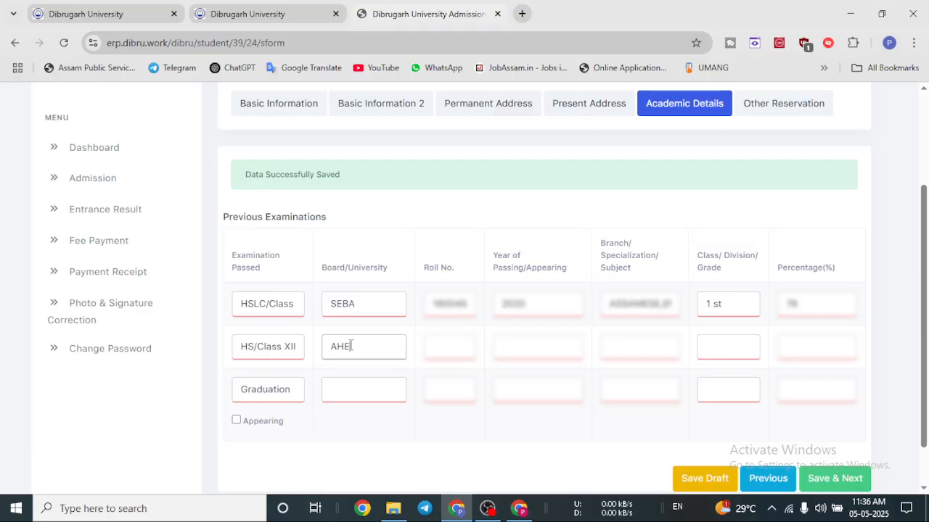
text(SEC)
click(437, 348)
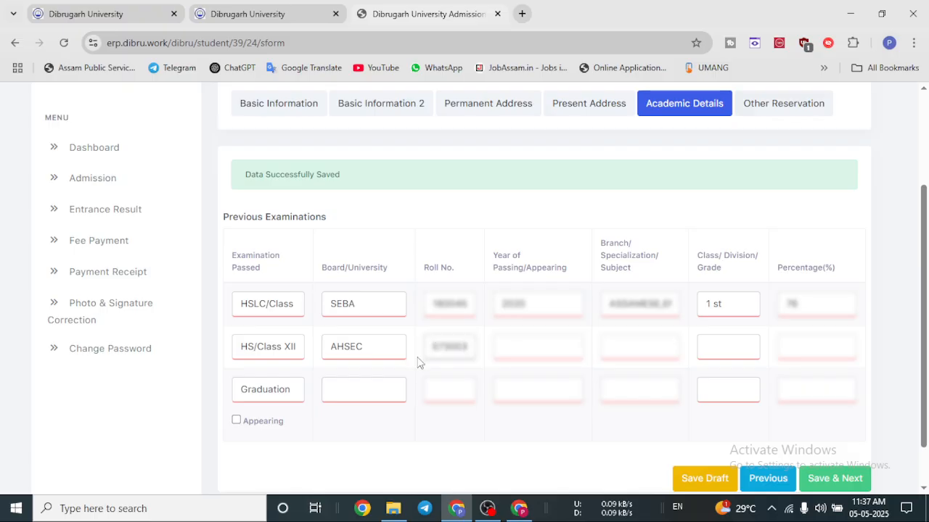
click(487, 508)
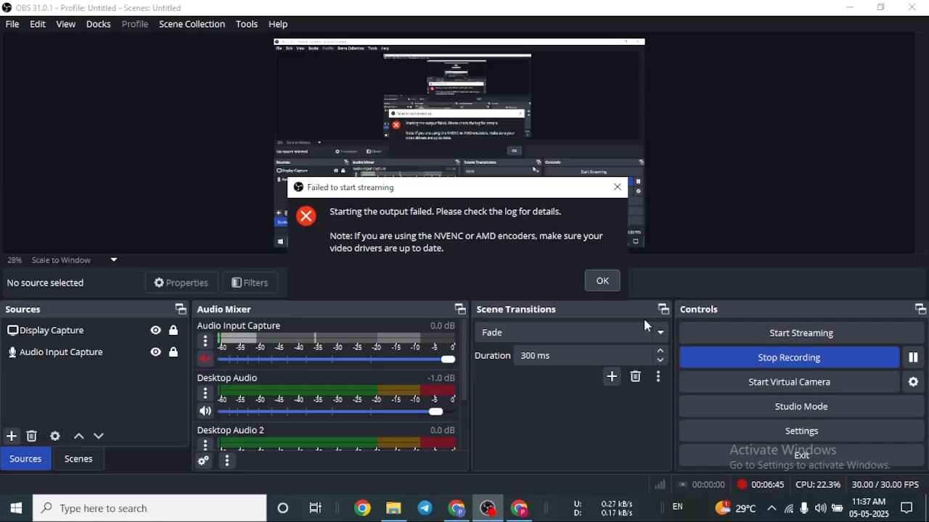
click(602, 282)
Step: Complete the HS/Class XII row: year 2022, pasted subjects, 1st division, 78%
key(alt+Tab)
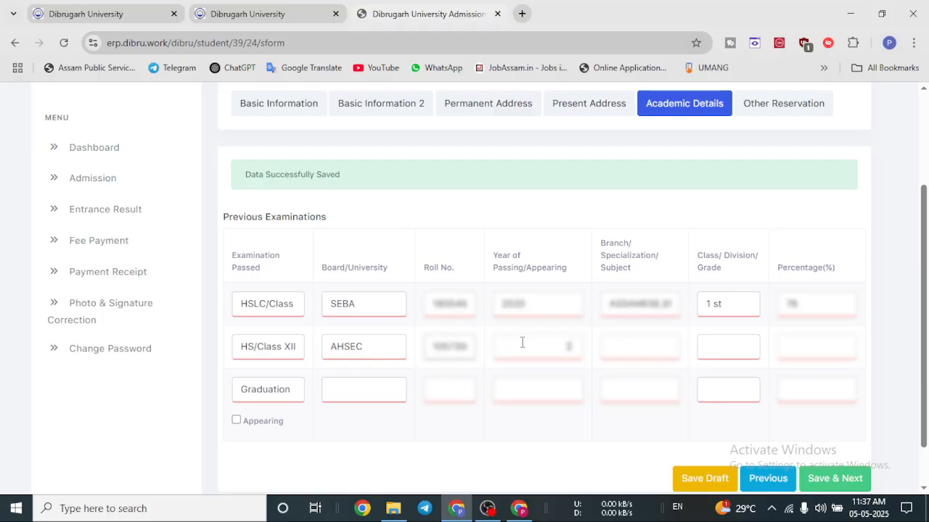
text(2022)
click(611, 340)
key(ctrl+v)
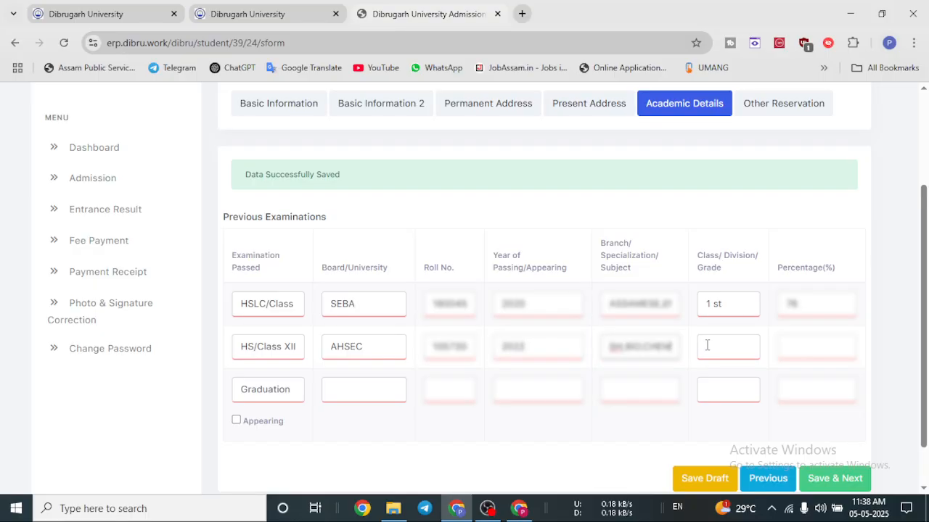
click(716, 346)
text(1)
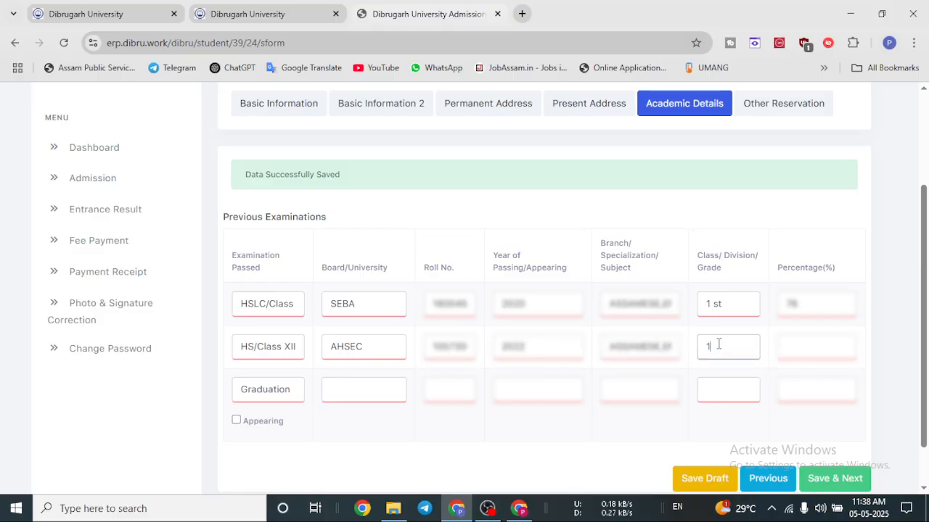
text(st)
click(783, 346)
text(78)
Step: Tick Appearing for Graduation and save the academic details
click(237, 422)
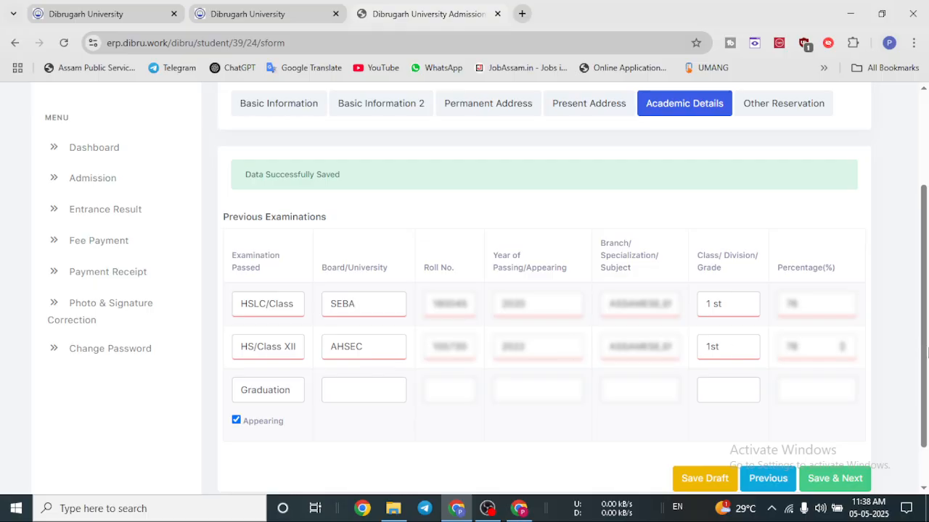
scroll(926, 371, down, 1)
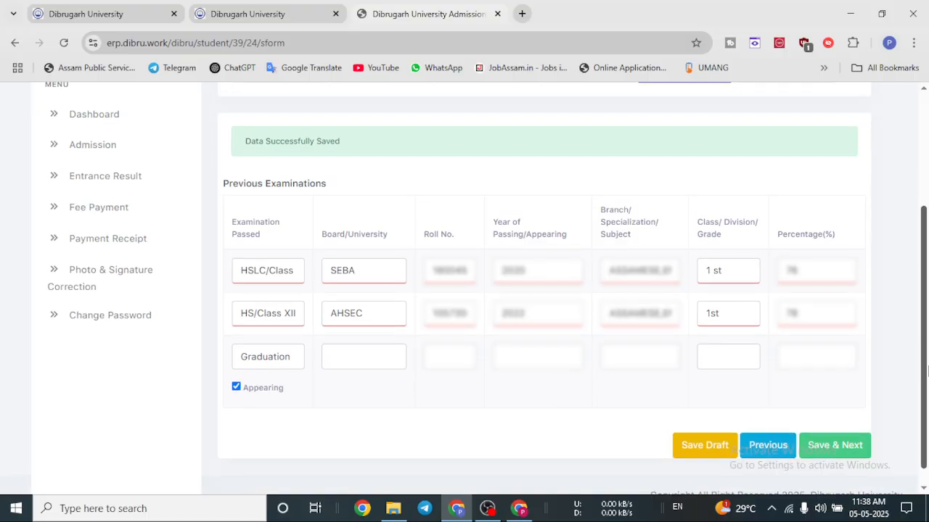
click(841, 446)
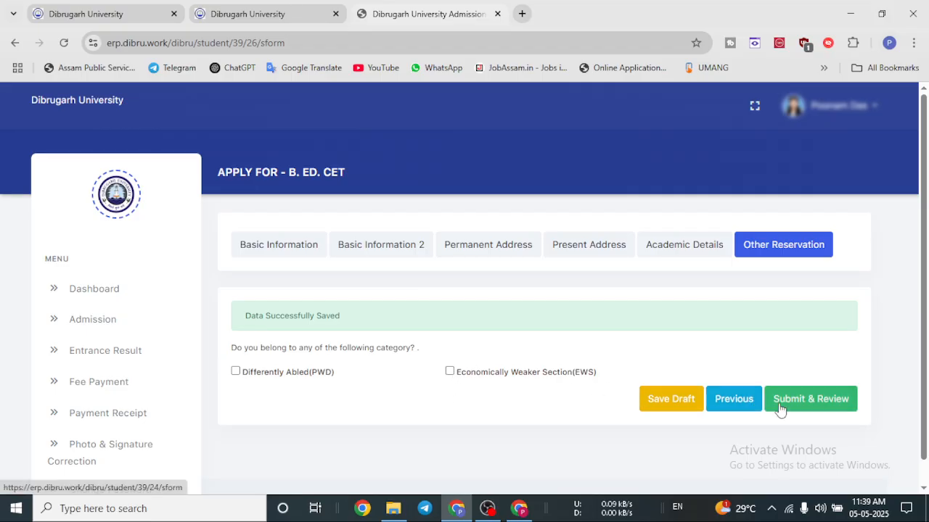
Step: Leave PWD and EWS unchecked and submit the application for review
click(811, 409)
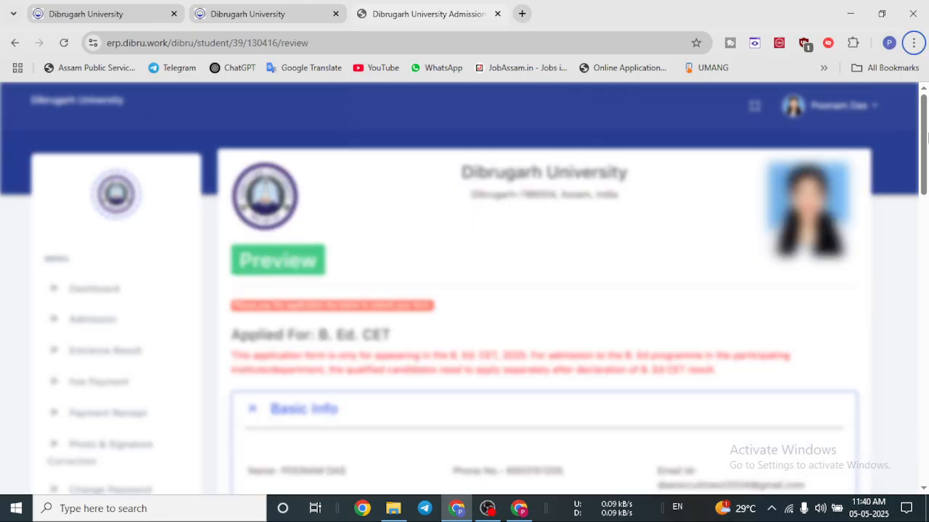
Step: Review the preview down to the Rs. 1,000.00 fee and choose 'Pay now & submit the application'
drag(927, 138, 927, 430)
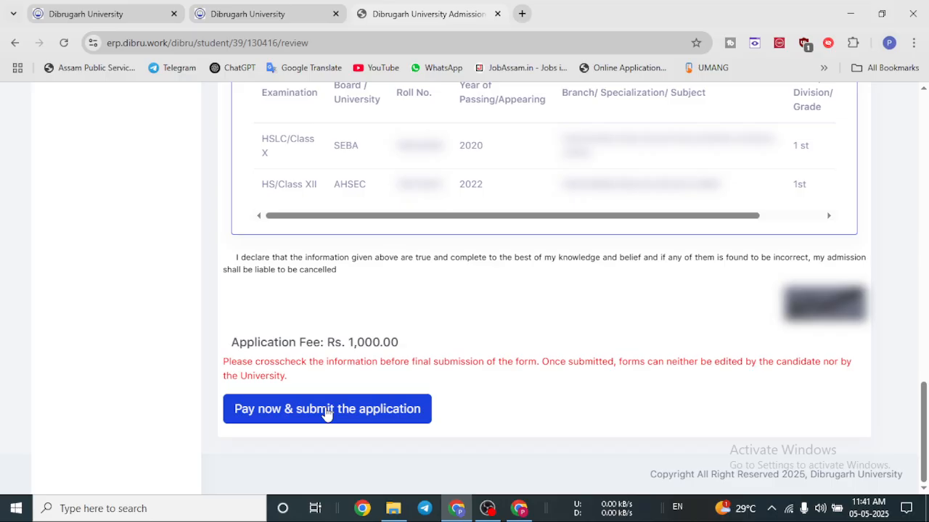
click(327, 410)
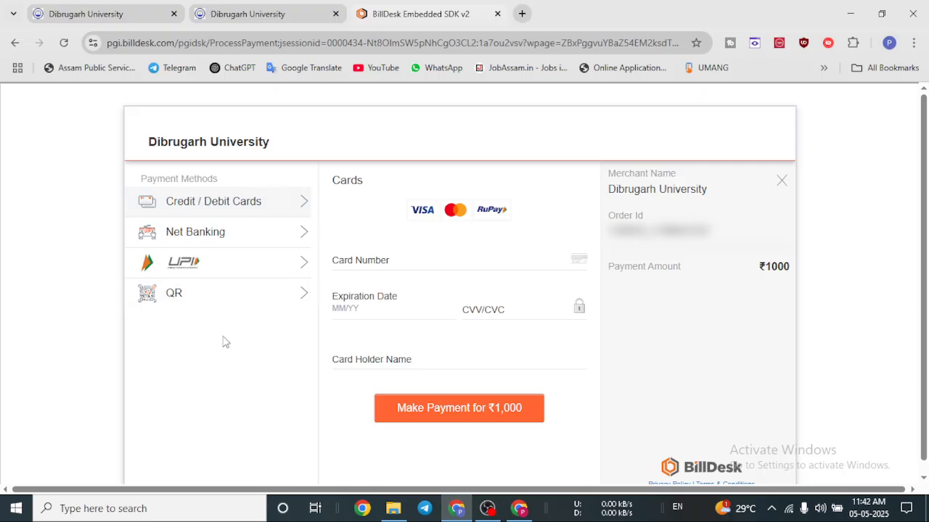
Step: Pay by QR with BHIM UPI and generate the ₹1,000 payment QR code
click(196, 301)
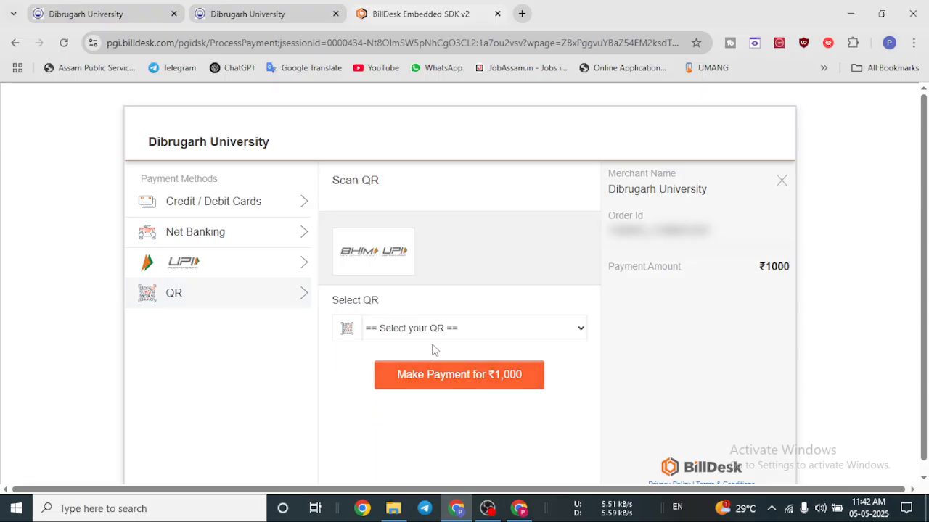
click(477, 331)
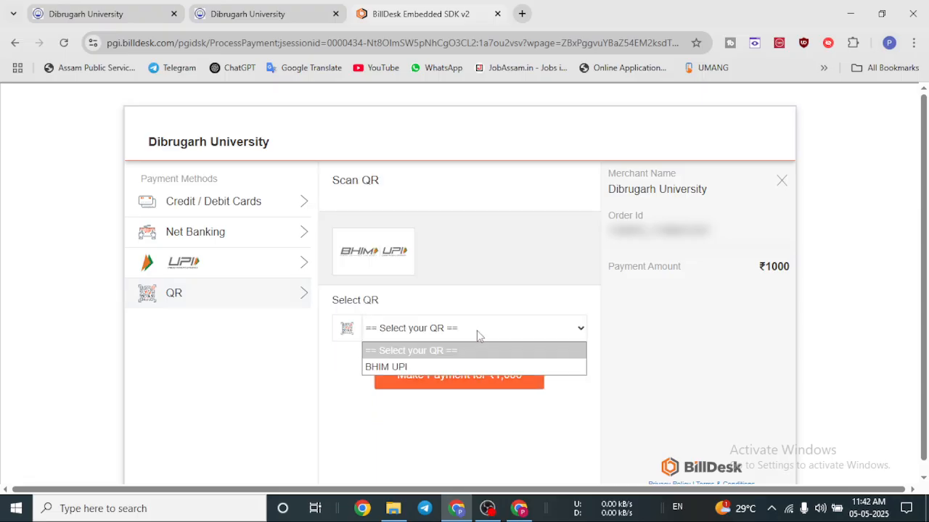
click(399, 368)
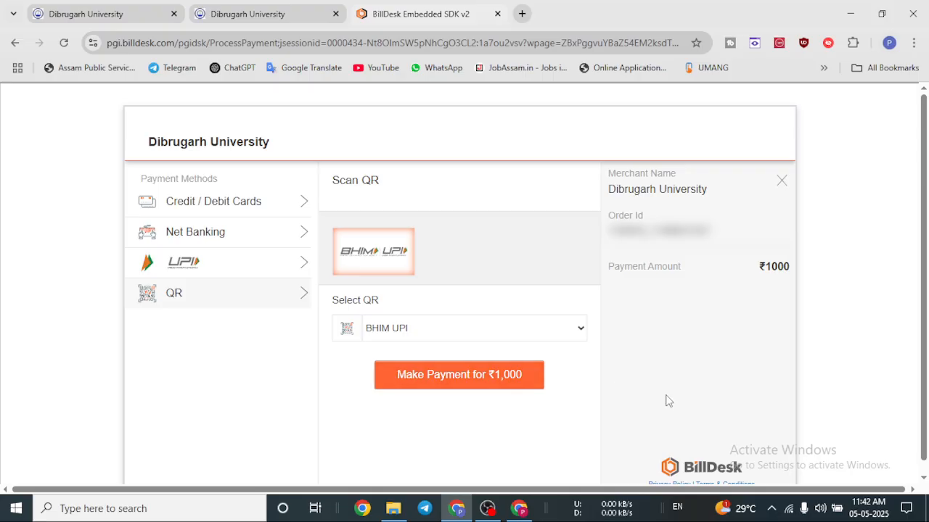
click(432, 379)
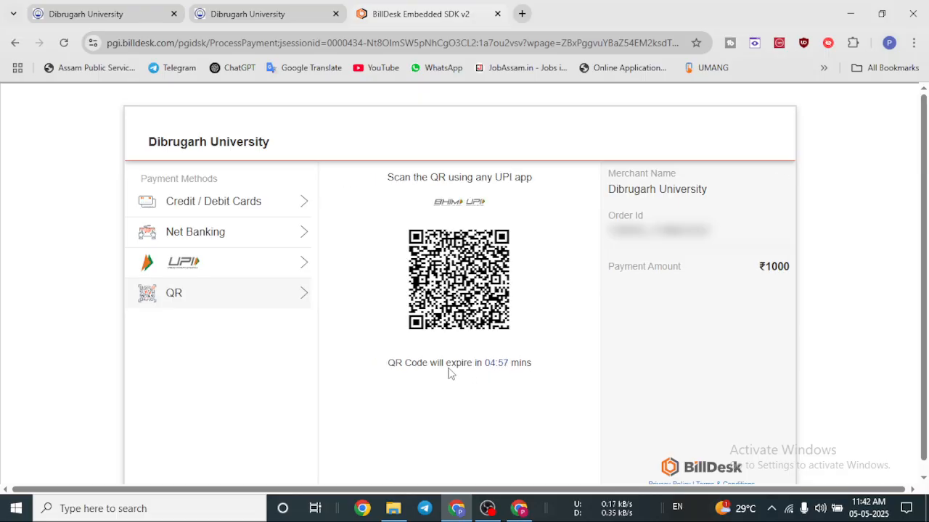